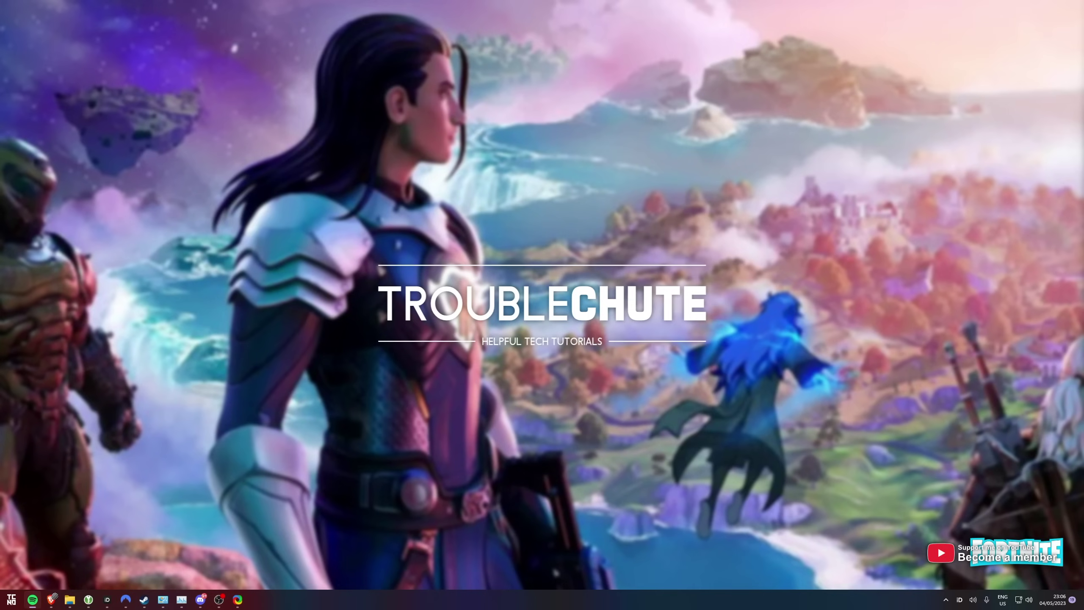
# Step: Drag the out-of-video-memory error screenshot window into position on the desktop
pyautogui.moveTo(502, 139); pyautogui.dragTo(459, 92)
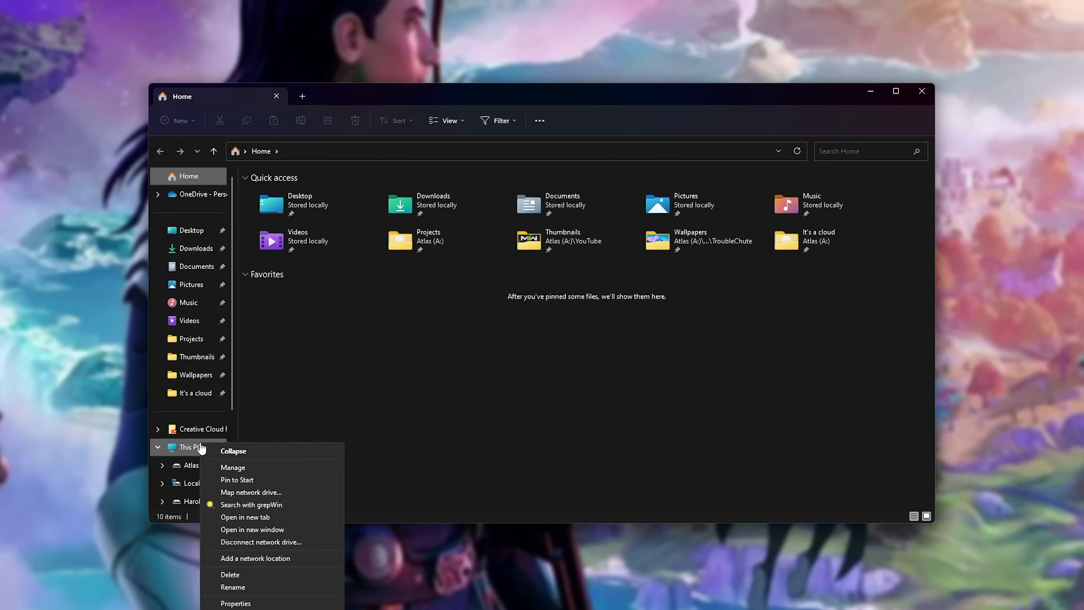
# Step: Open Advanced system settings from the computer's About page, then minimize Settings
pyautogui.click(261, 603)
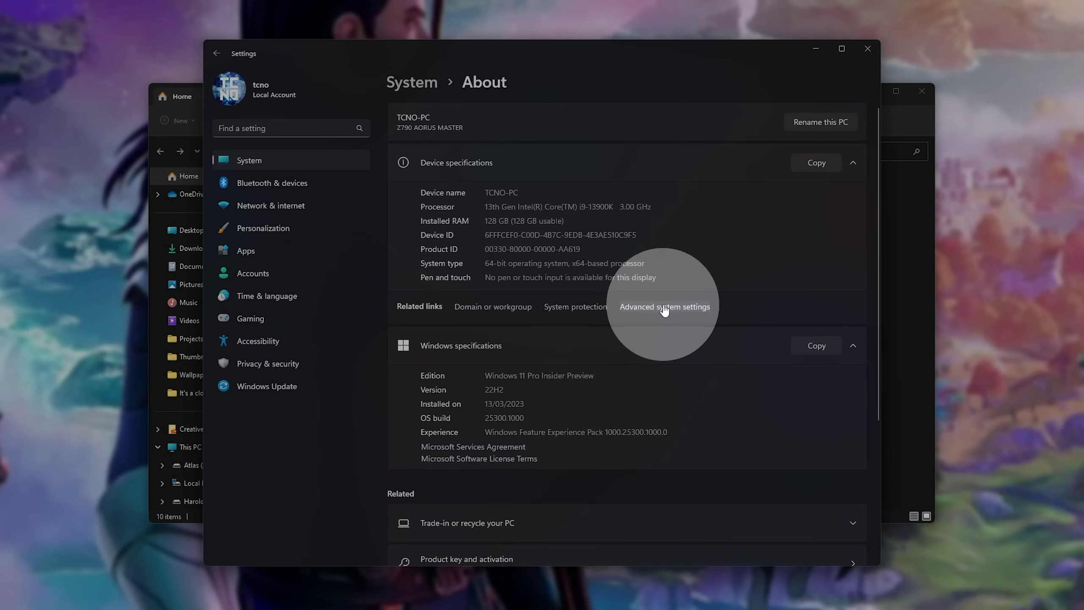
pyautogui.click(665, 307)
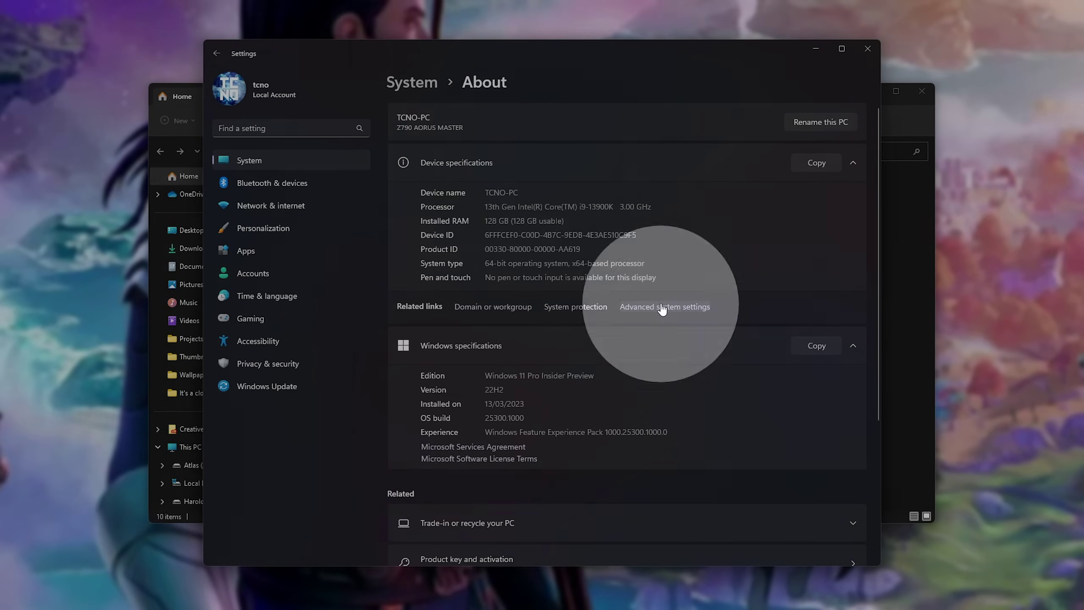
pyautogui.click(815, 49)
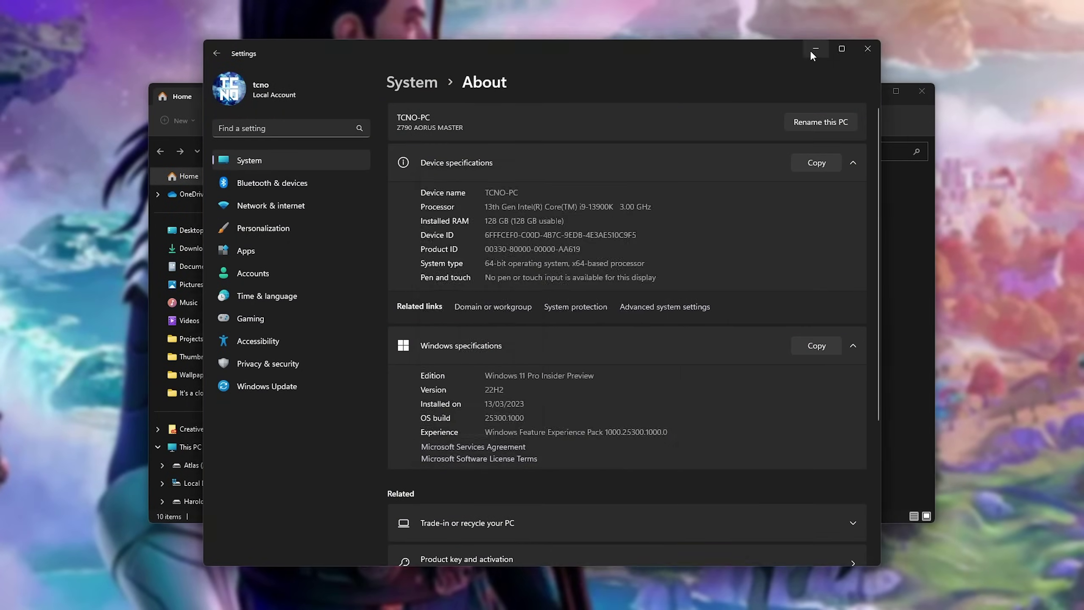
# Step: Open the Virtual Memory dialog from Performance Options' Advanced section
pyautogui.click(867, 91)
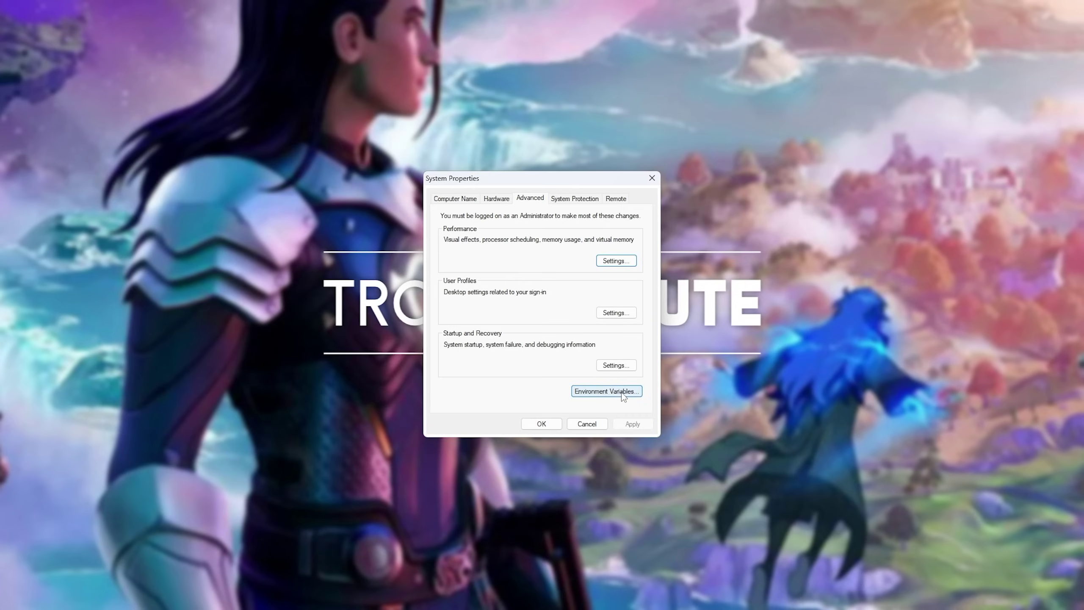
pyautogui.click(620, 261)
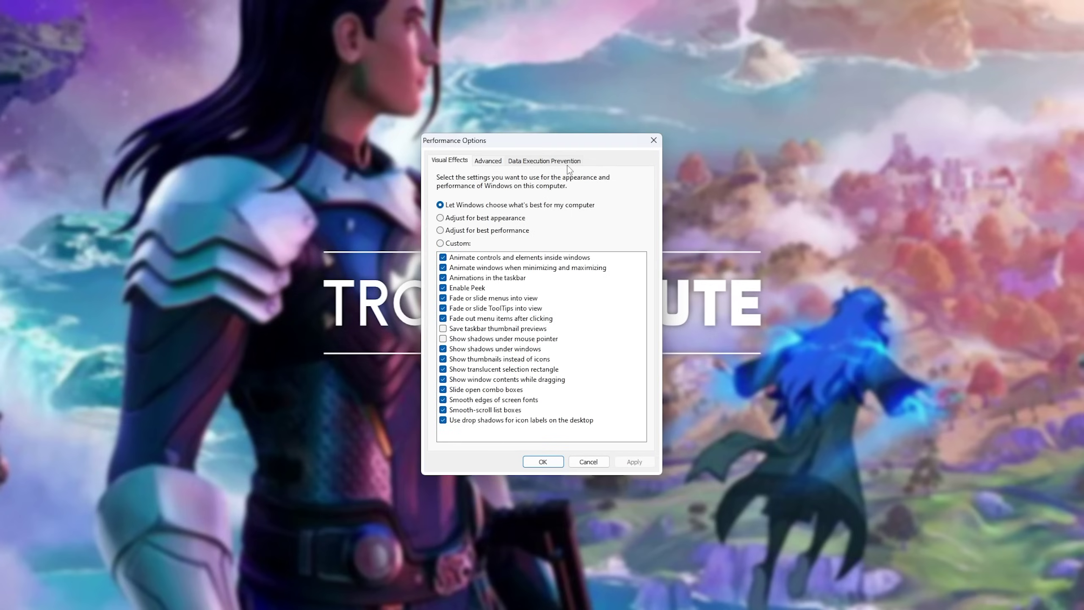
pyautogui.click(494, 165)
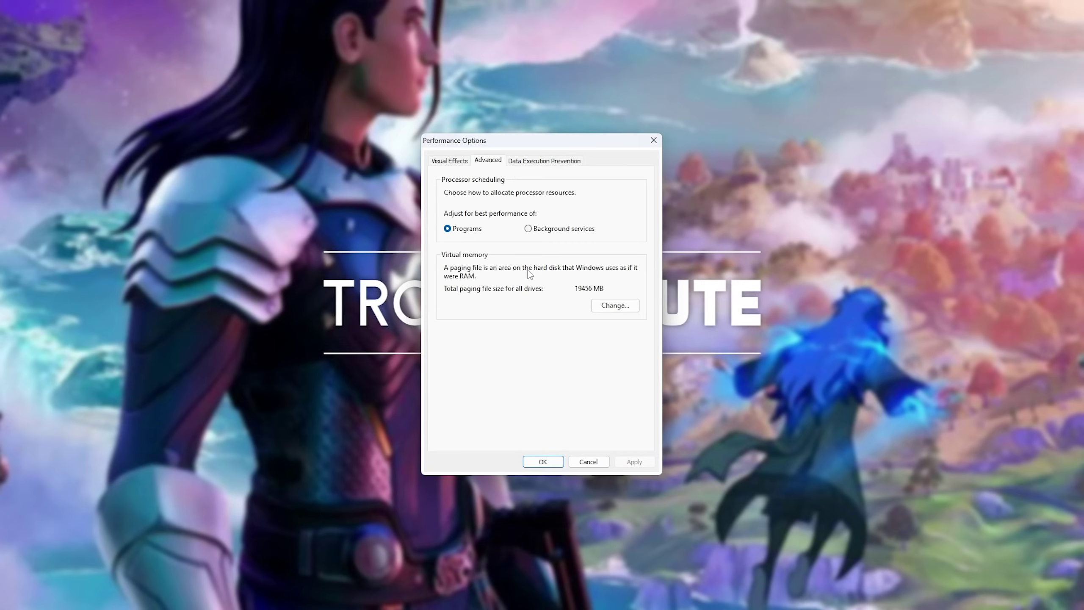
pyautogui.click(616, 305)
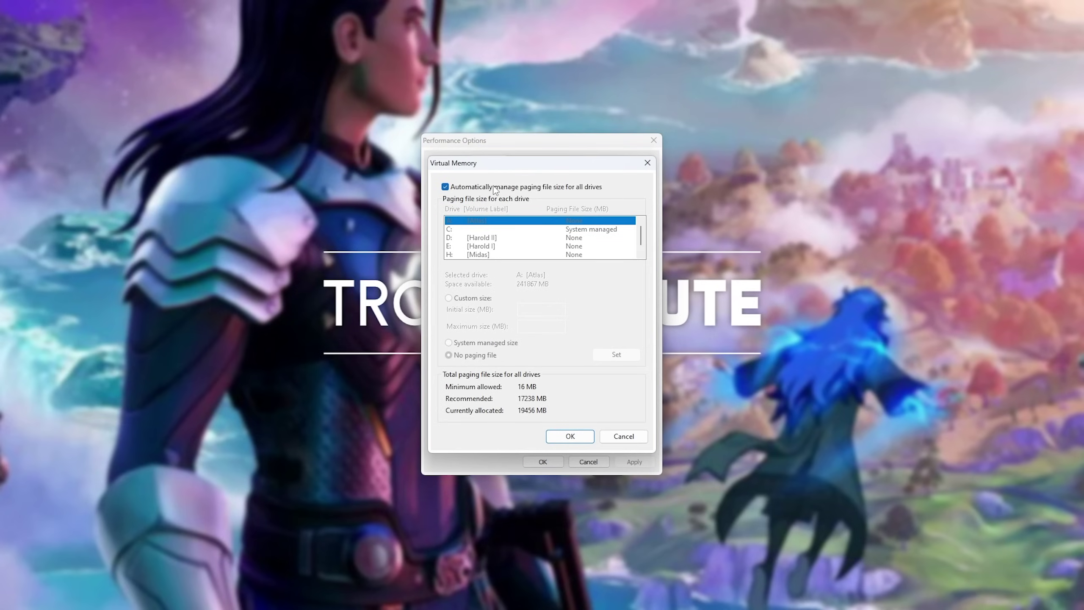
# Step: Give drive C: a custom paging file of 12000 MB initial and 30000 MB maximum, and confirm
pyautogui.click(495, 188)
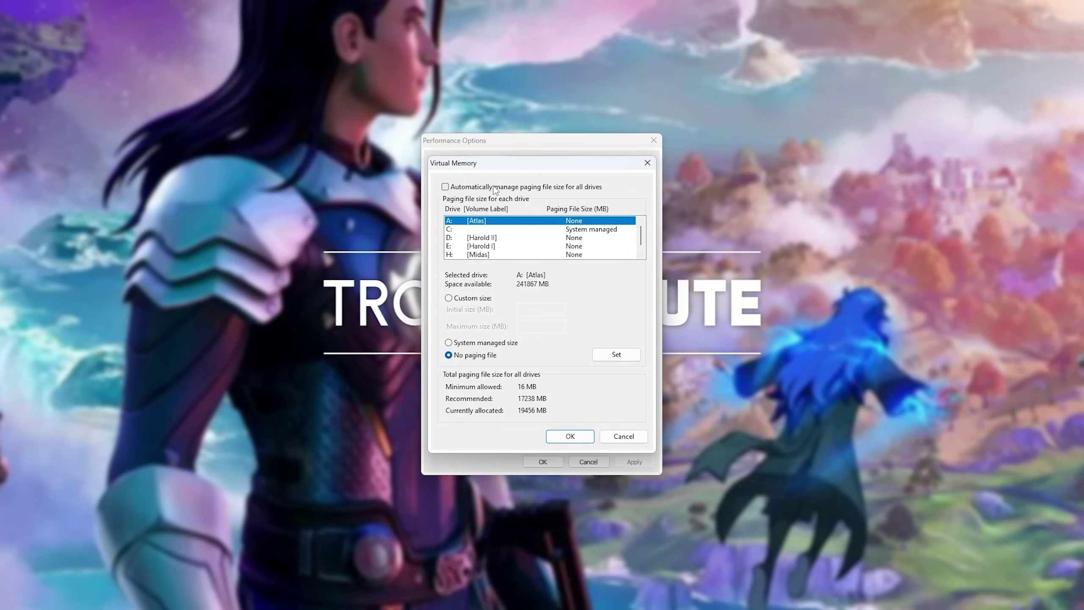
pyautogui.click(507, 230)
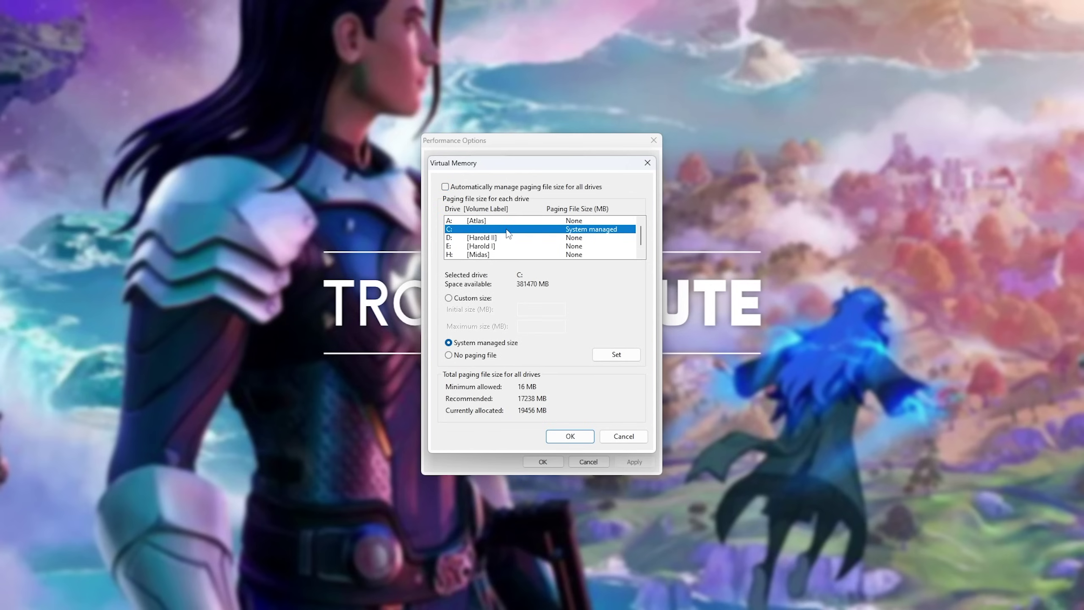
pyautogui.click(474, 298)
pyautogui.click(546, 309)
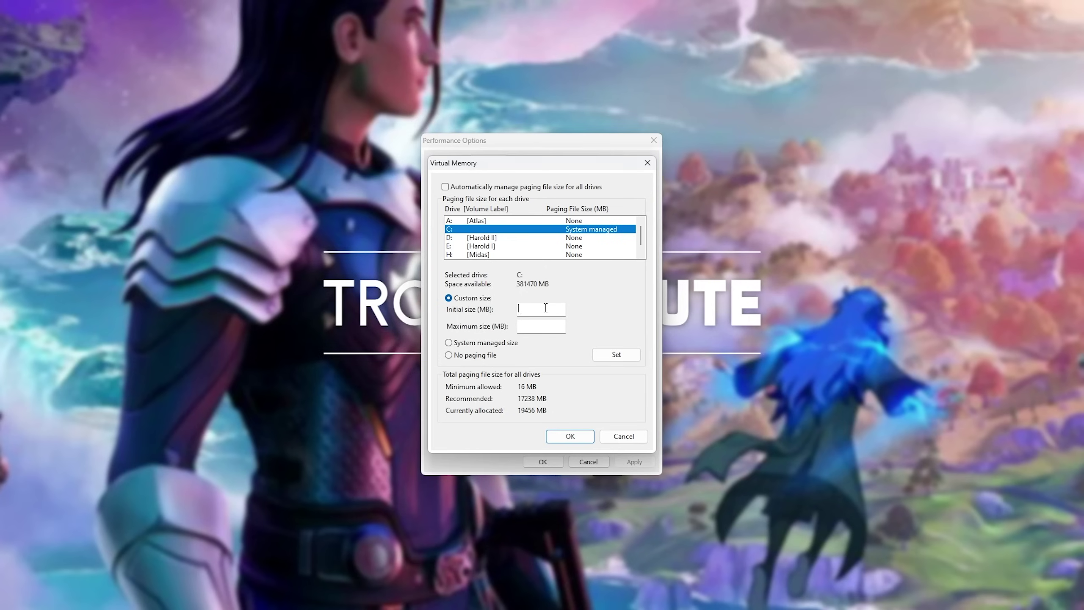
pyautogui.write('12000')
pyautogui.click(539, 330)
pyautogui.write('30000')
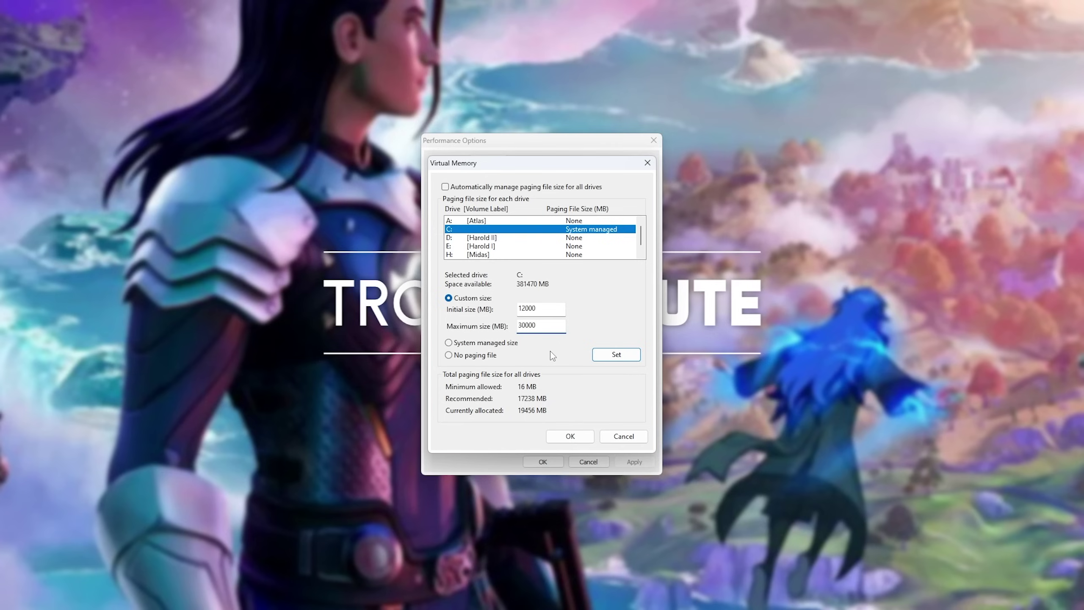
pyautogui.click(563, 438)
pyautogui.press('Return')
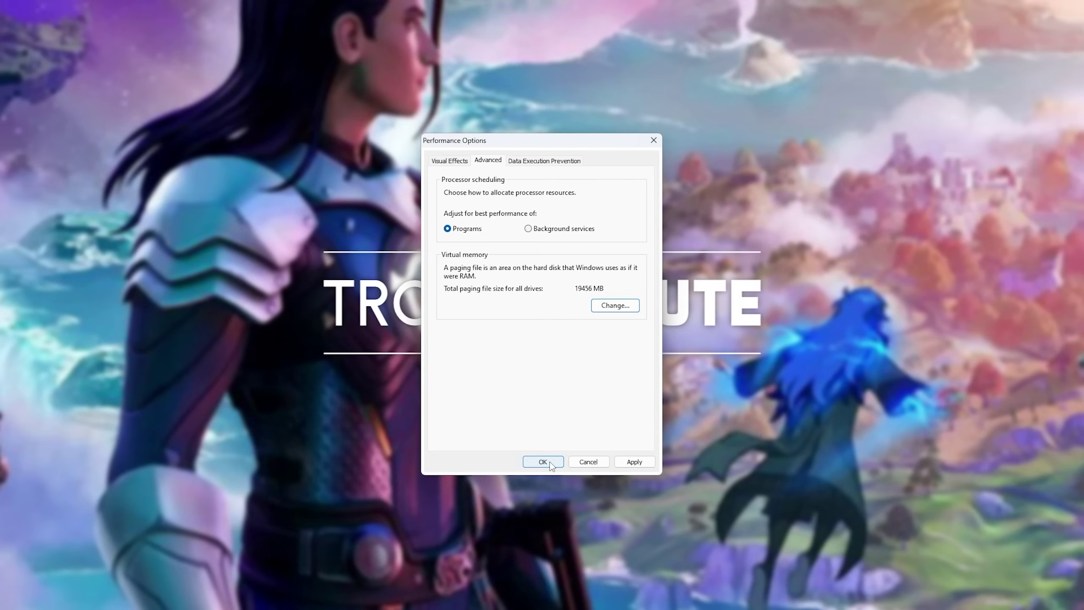
pyautogui.click(550, 461)
# Step: Close System Properties, then view Fortnite's Manage panel in the Epic Library to find Verify Files
pyautogui.click(551, 424)
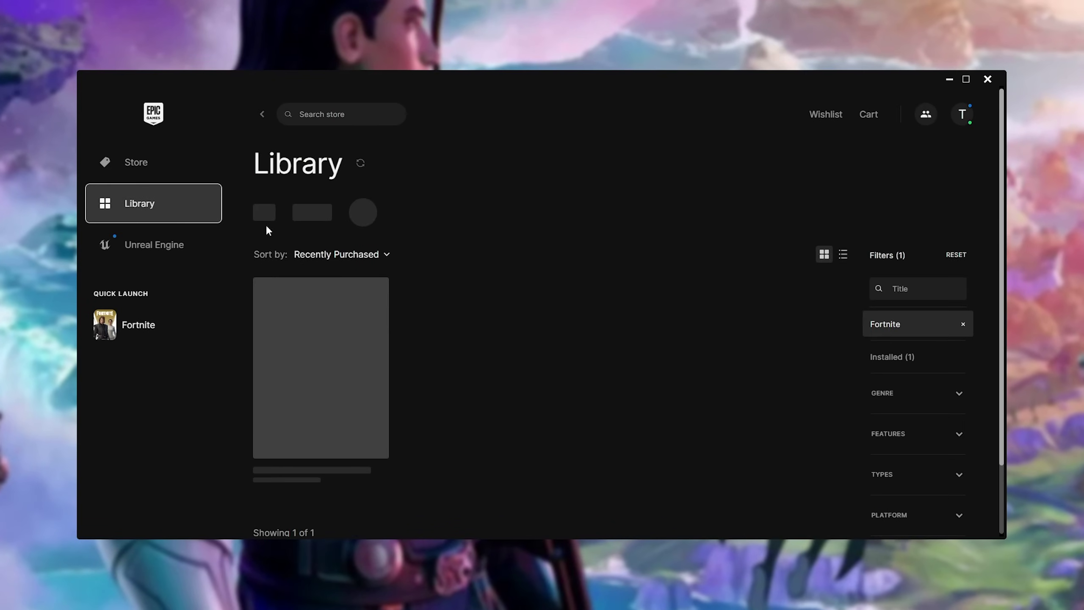
pyautogui.scroll(-4, 384, 201)
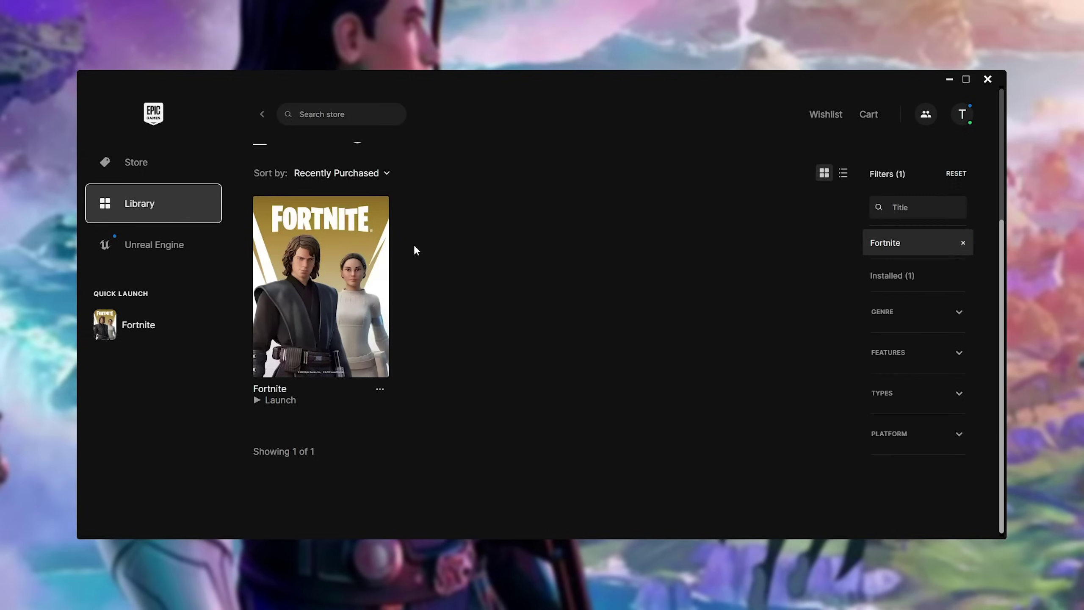
pyautogui.click(378, 390)
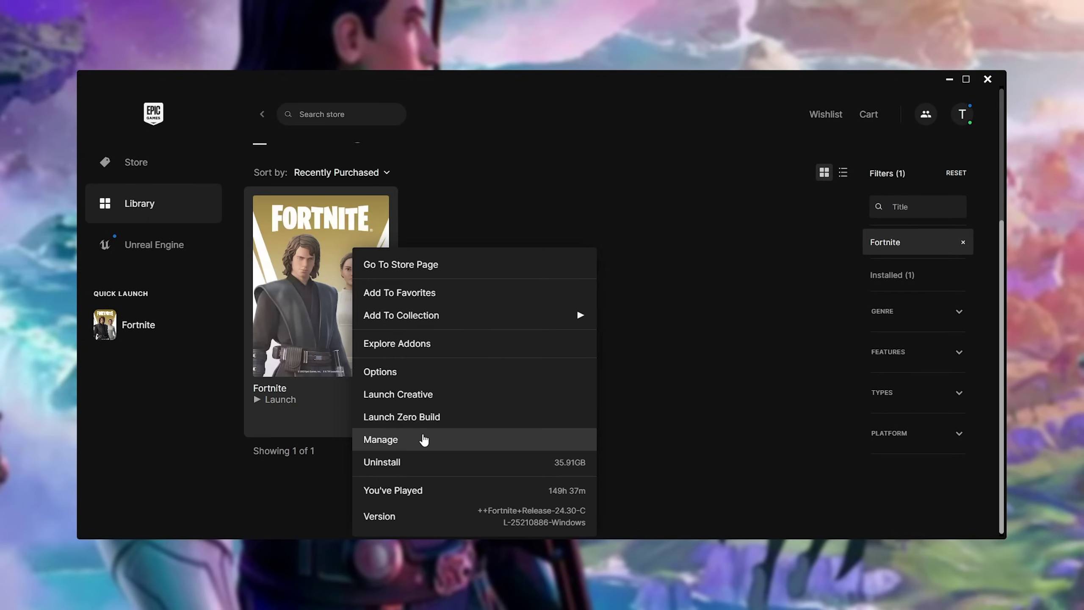
pyautogui.click(424, 439)
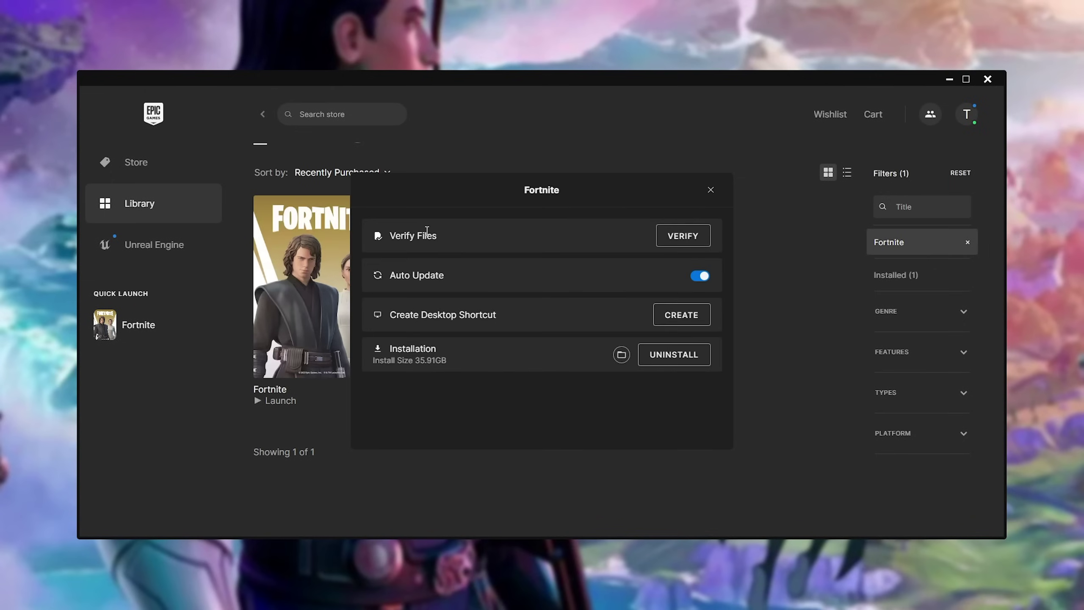
pyautogui.click(711, 190)
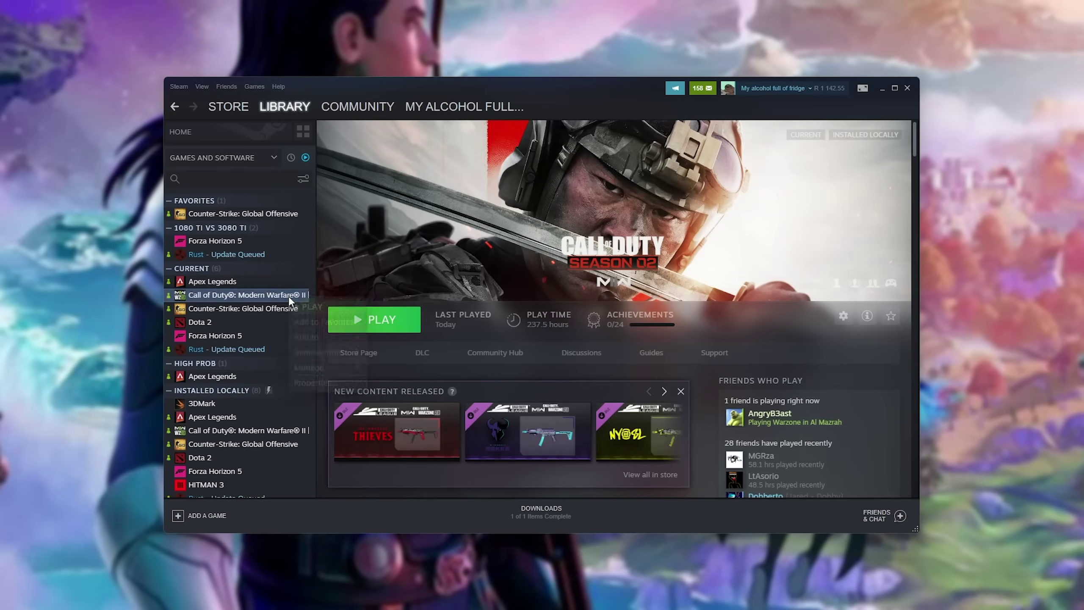
# Step: View Call of Duty's Local Files properties in Steam to find Verify integrity, then close them
pyautogui.rightClick(288, 296)
pyautogui.click(329, 383)
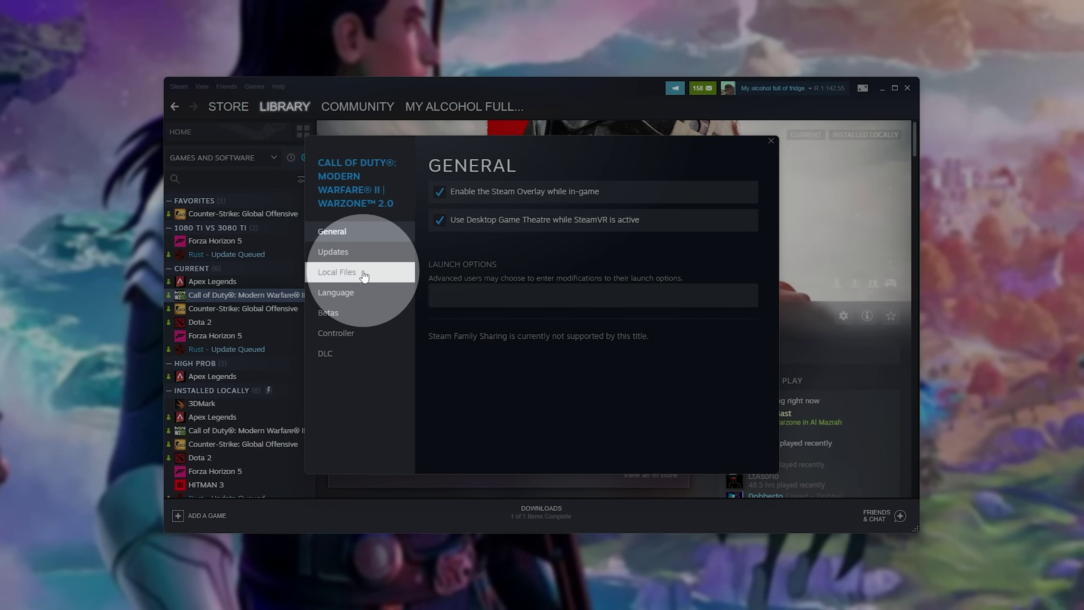
pyautogui.click(357, 272)
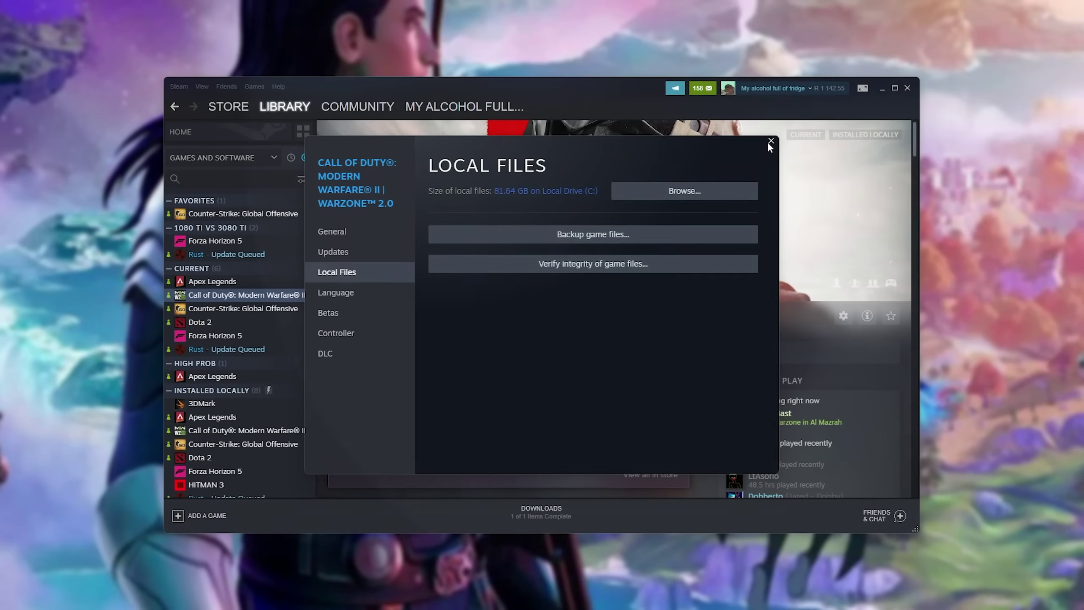
pyautogui.click(771, 140)
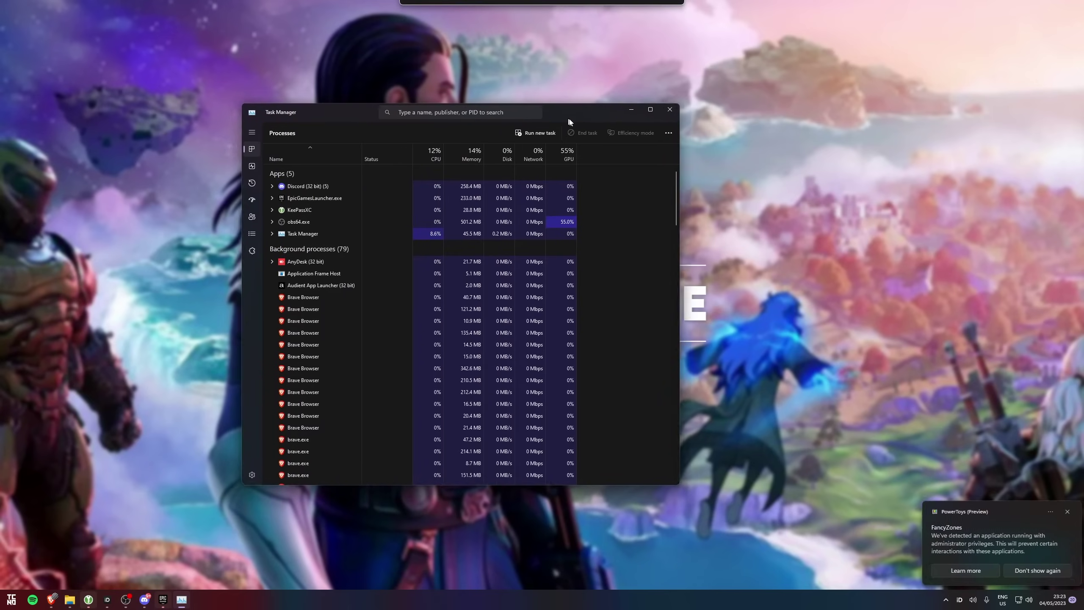
pyautogui.moveTo(568, 116); pyautogui.dragTo(633, 110)
pyautogui.click(314, 157)
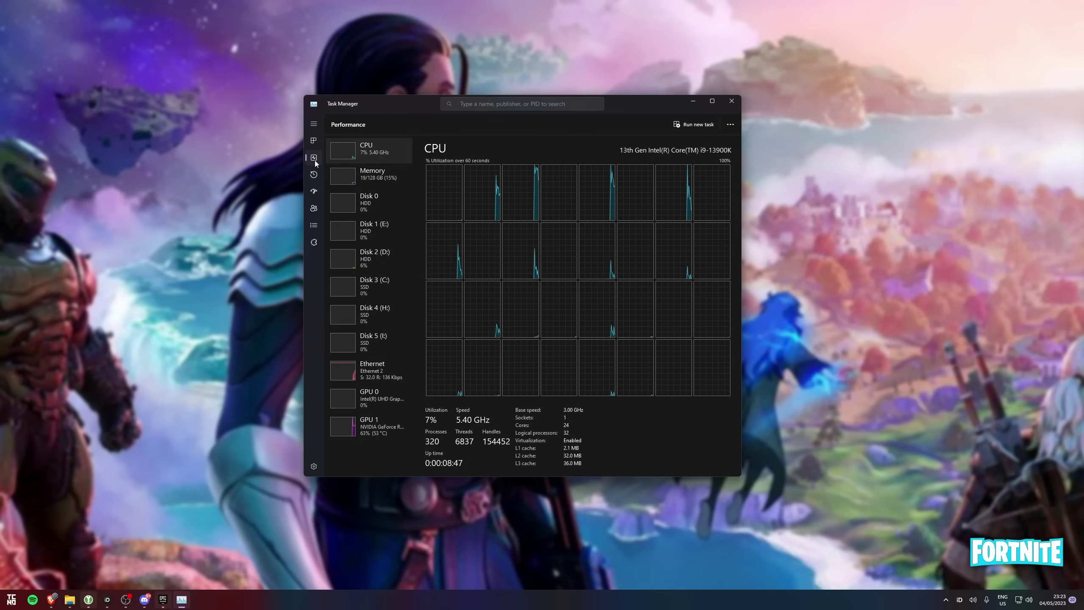
pyautogui.click(382, 409)
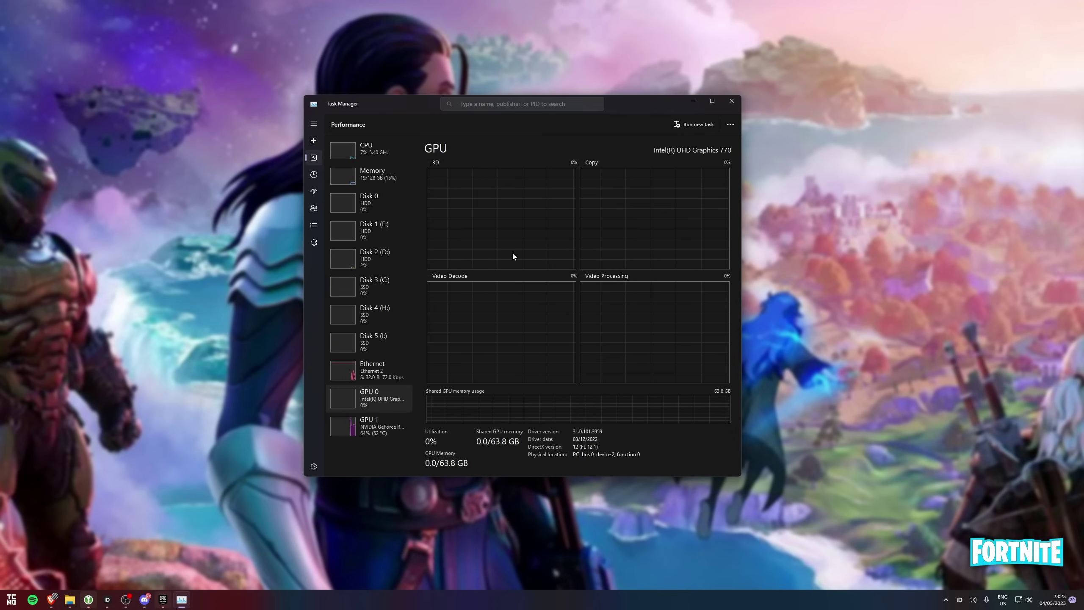
pyautogui.click(394, 434)
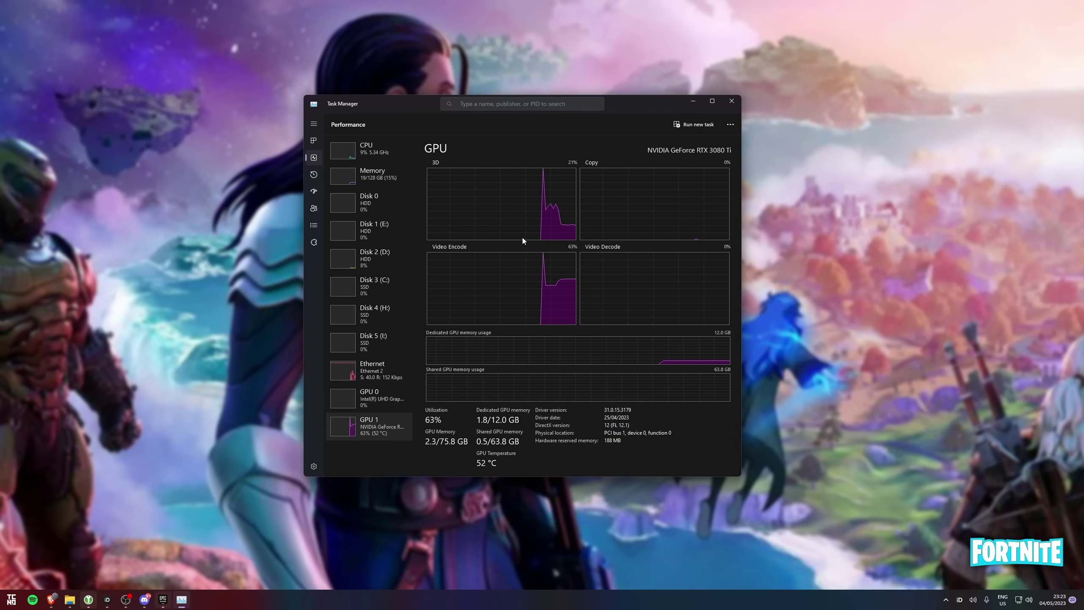
pyautogui.click(696, 105)
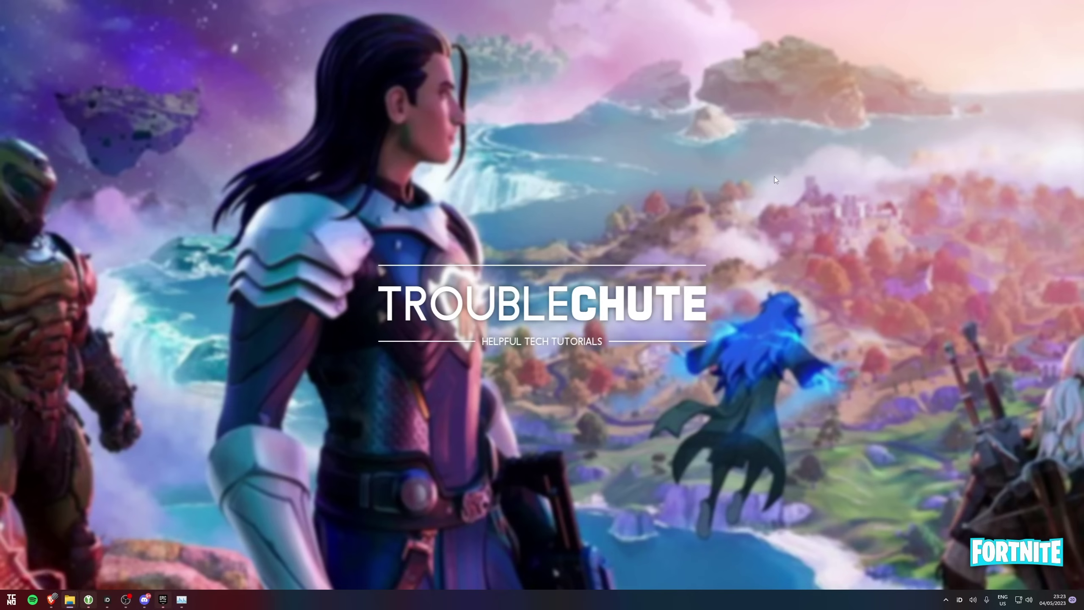
# Step: In Fortnite's Binaries\Win64 folder, select FortniteClient-Win64-Shipping.exe and FortniteLauncher.exe together
pyautogui.click(69, 600)
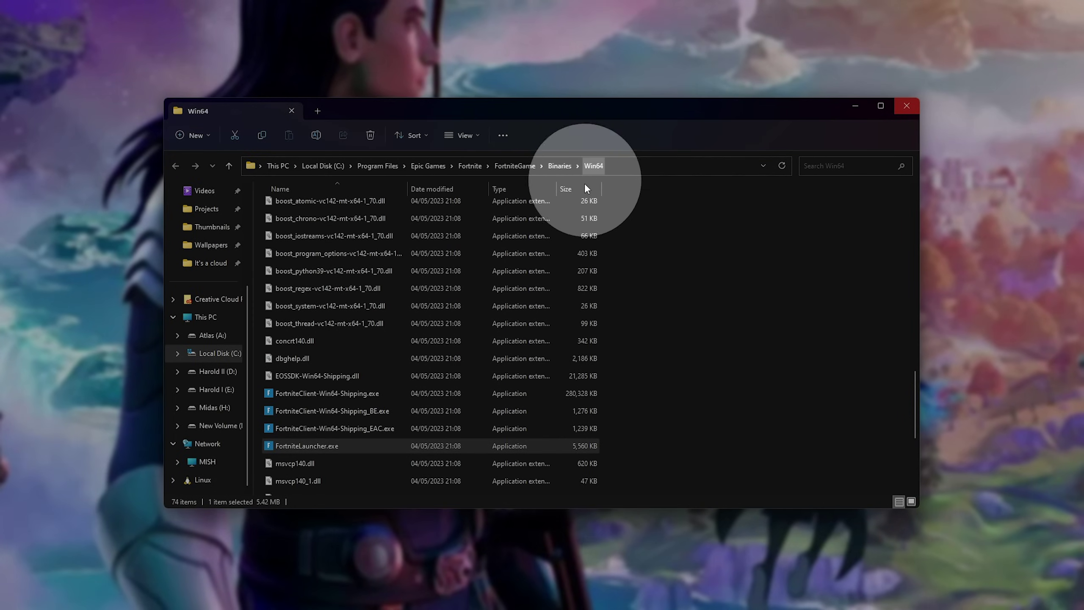
pyautogui.scroll(15, 597, 371)
pyautogui.scroll(-2, 605, 376)
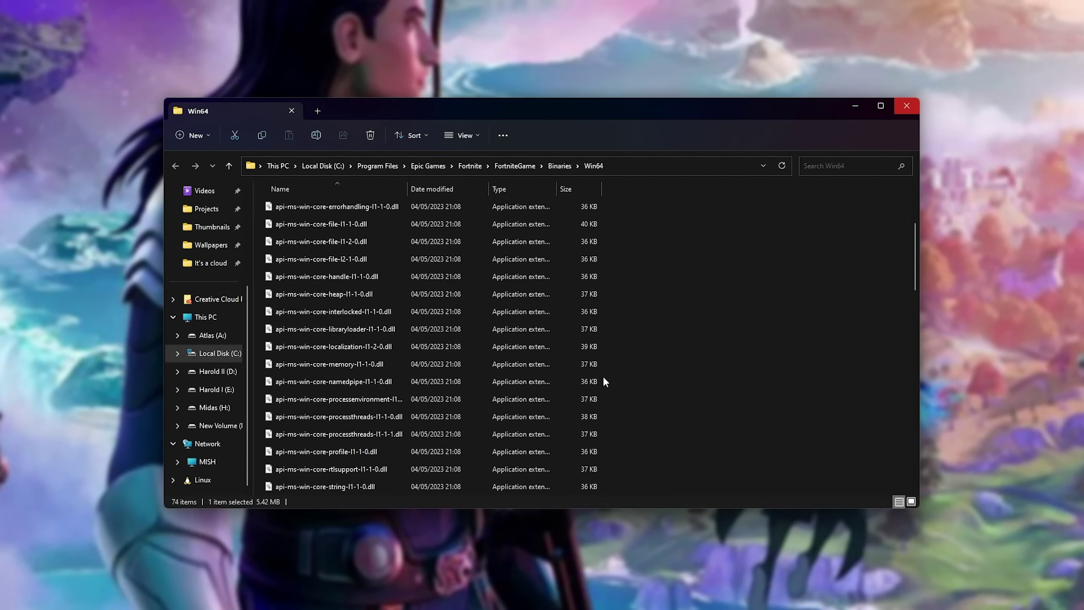
pyautogui.scroll(-12, 603, 375)
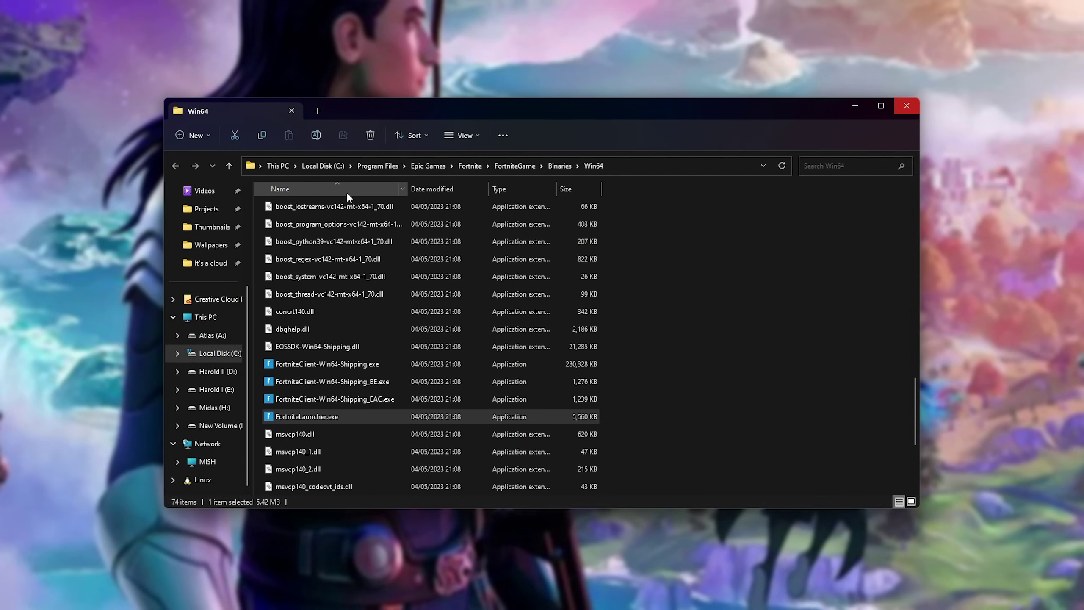
pyautogui.scroll(-2, 348, 227)
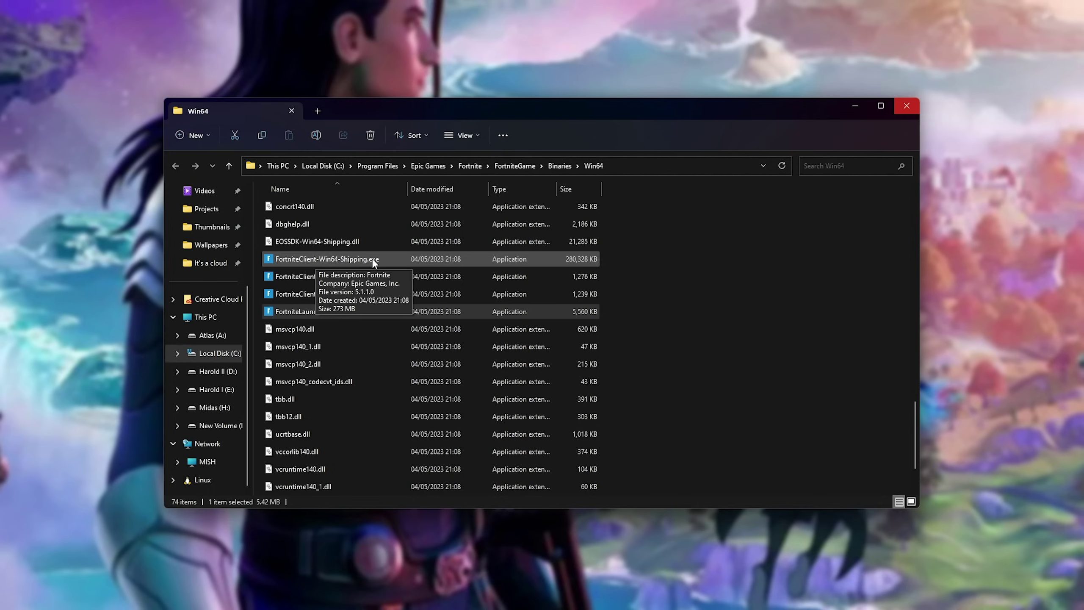
pyautogui.click(489, 258)
pyautogui.keyDown('ctrl'); pyautogui.click(498, 305); pyautogui.keyUp('ctrl')
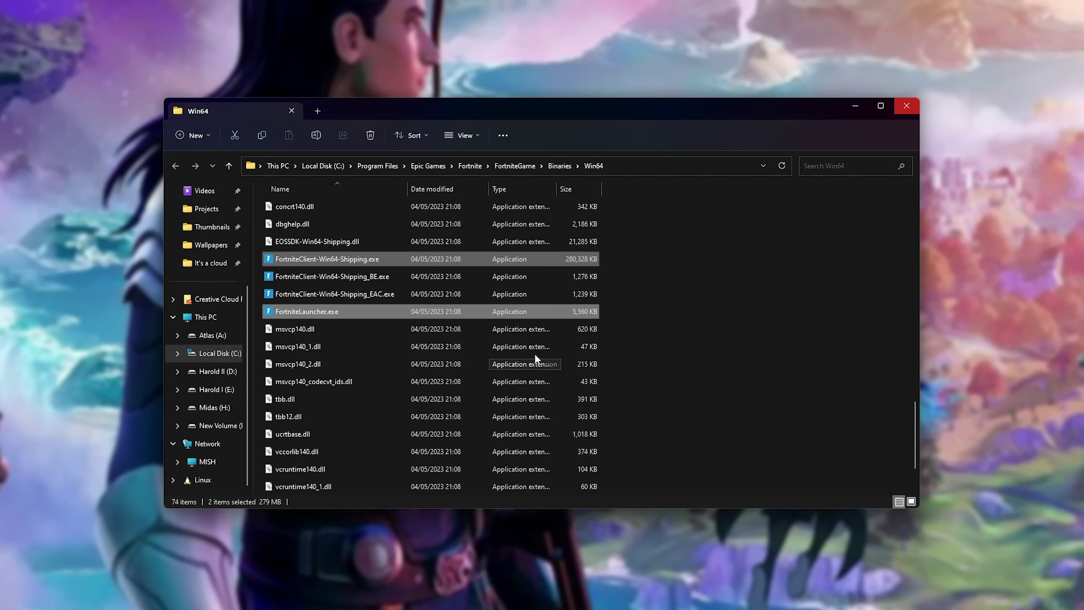
# Step: Search 'gp' to reach Graphics settings and scroll to the custom per-app list
pyautogui.press('super')
pyautogui.write('gp')
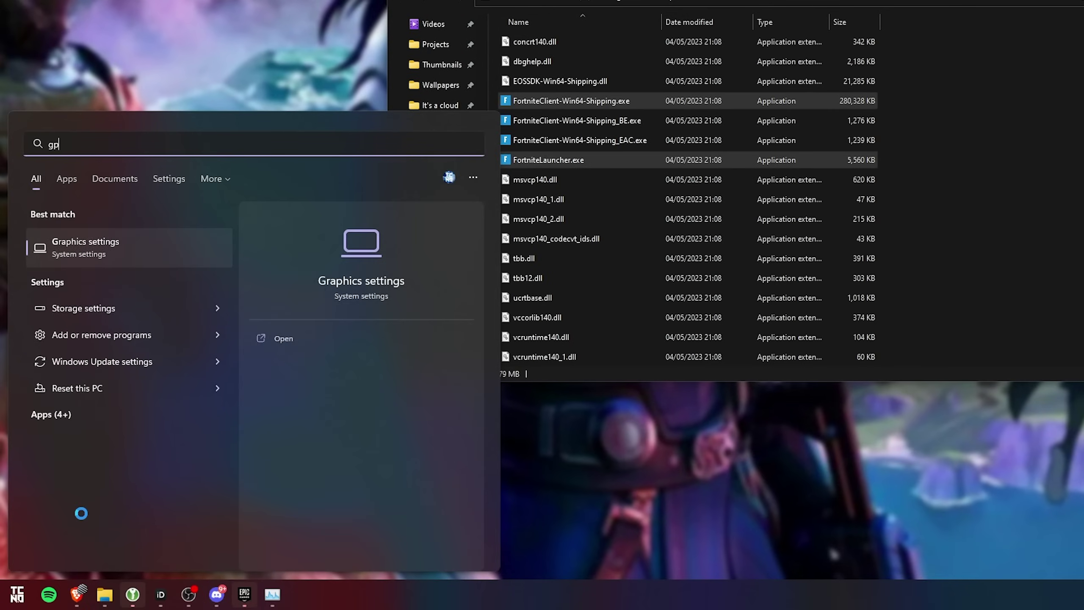
pyautogui.click(122, 248)
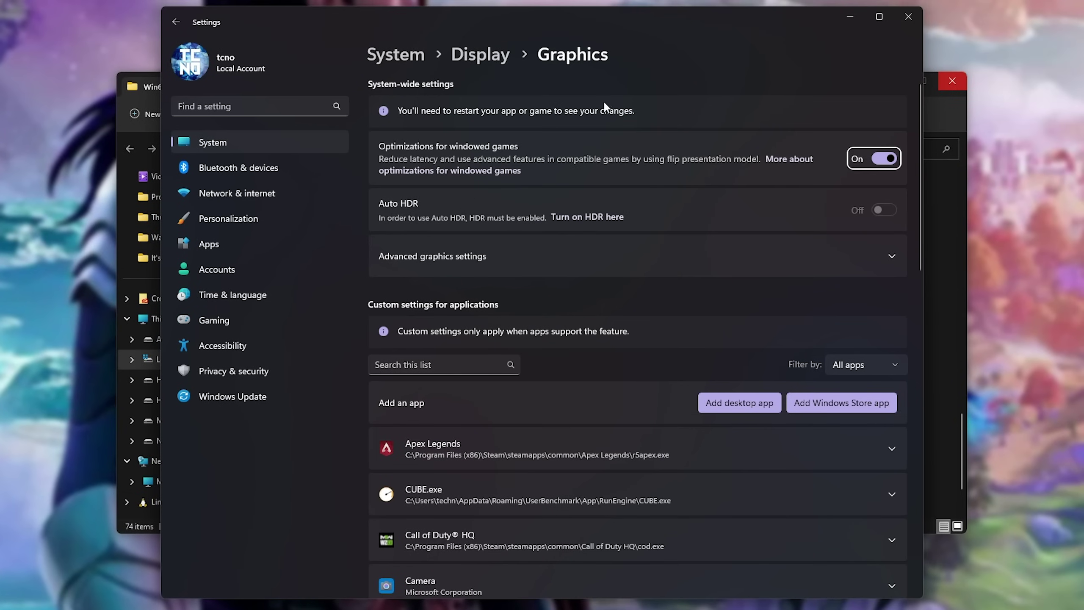
pyautogui.scroll(-3, 652, 241)
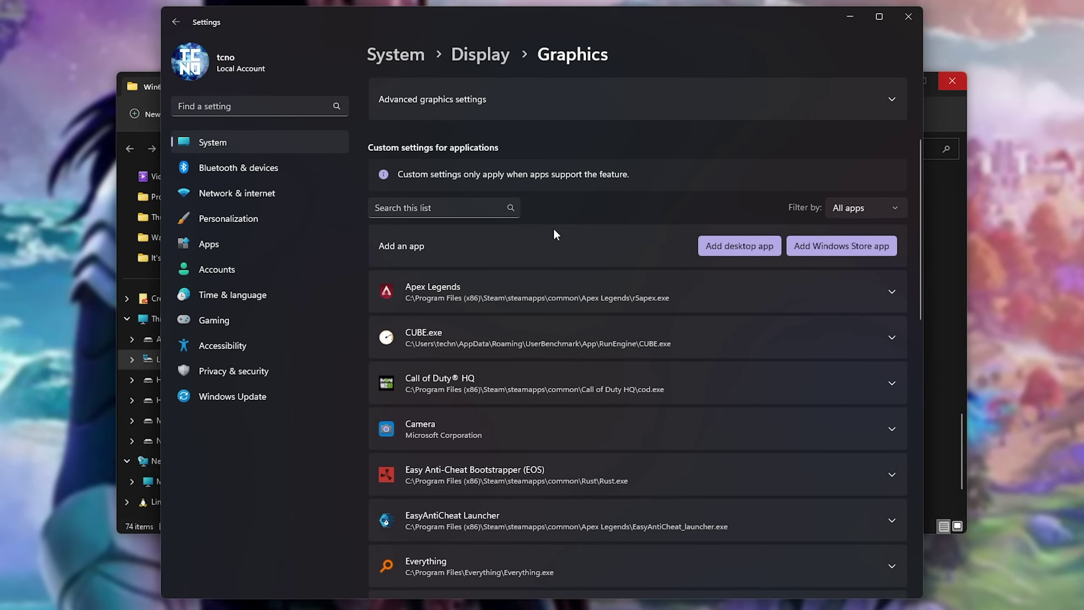
# Step: Start adding a desktop app and copy the Fortnite Win64 folder path from Explorer
pyautogui.click(735, 248)
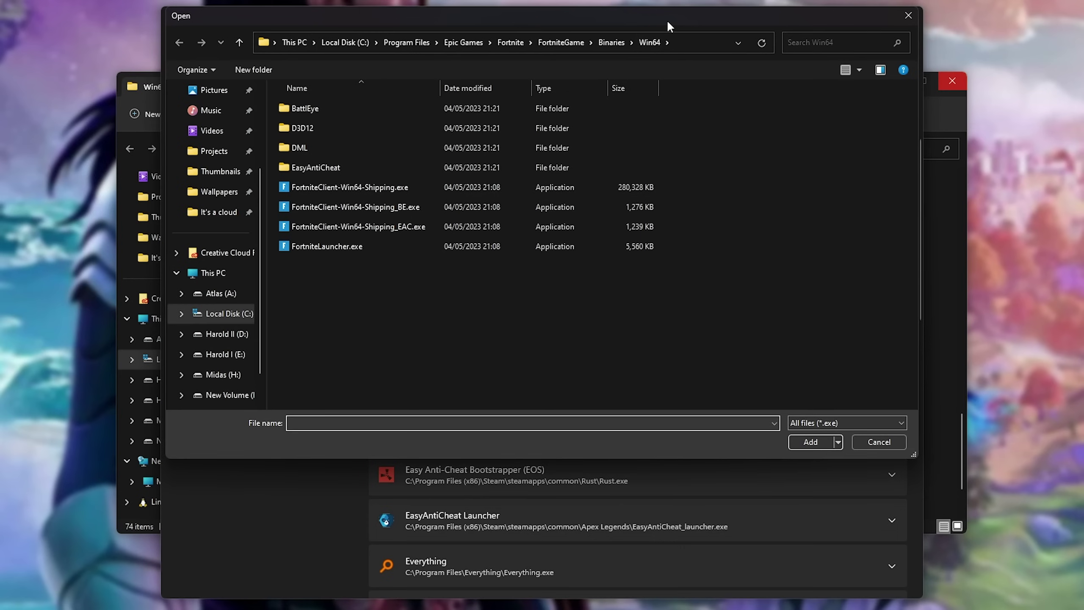
pyautogui.moveTo(667, 20); pyautogui.dragTo(657, 101)
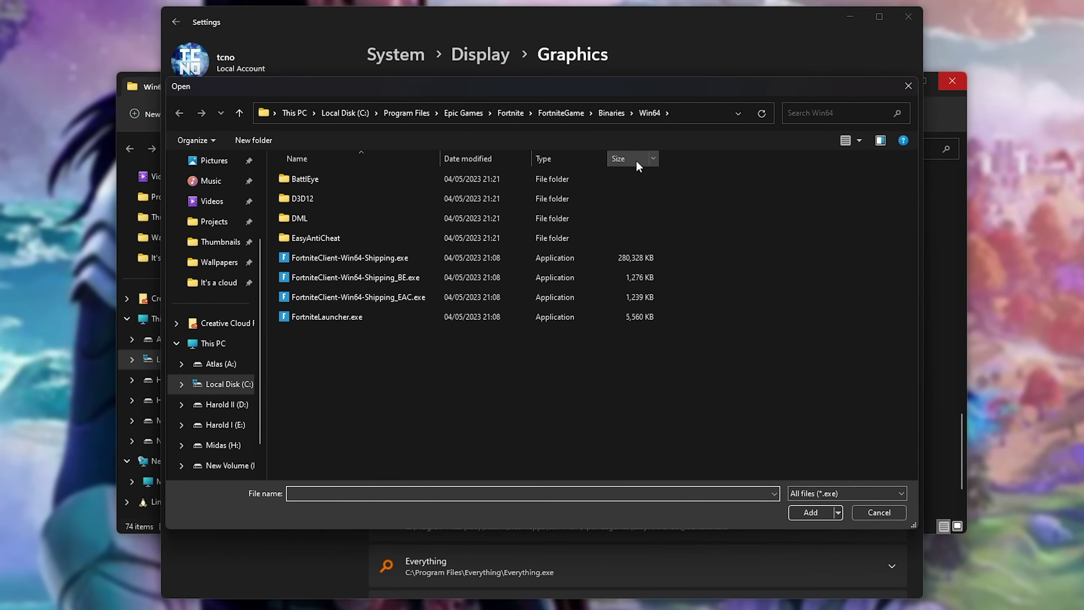
pyautogui.click(934, 106)
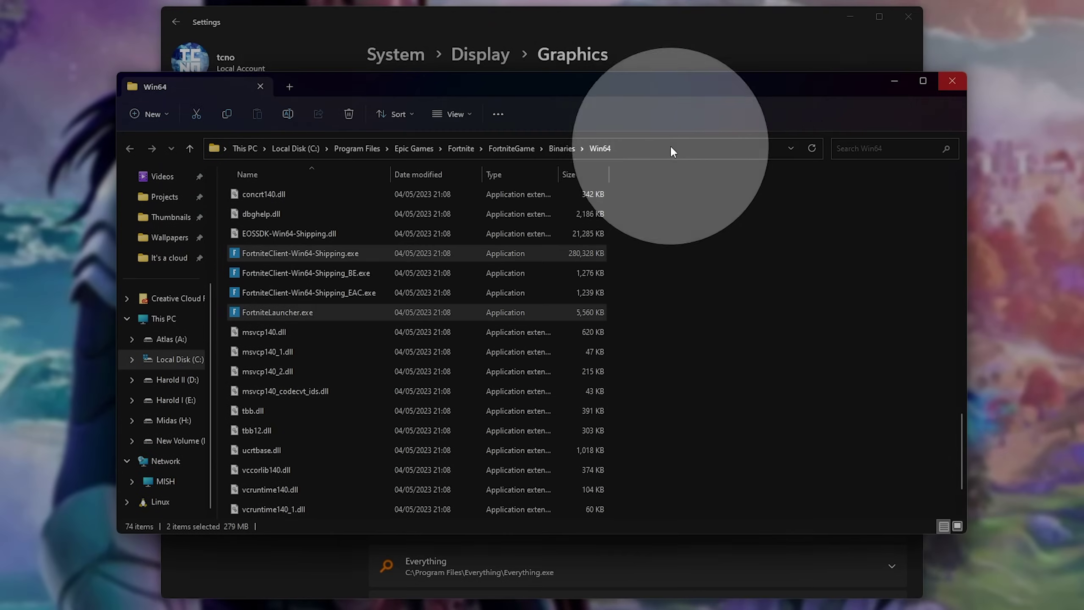
pyautogui.click(671, 150)
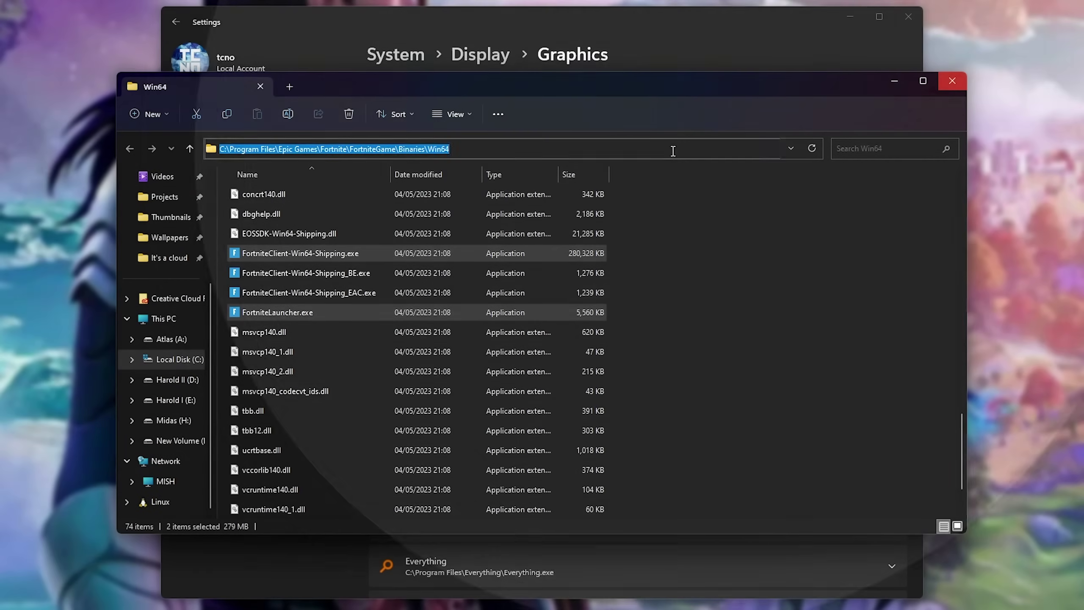
pyautogui.rightClick(444, 152)
pyautogui.click(479, 191)
pyautogui.click(952, 81)
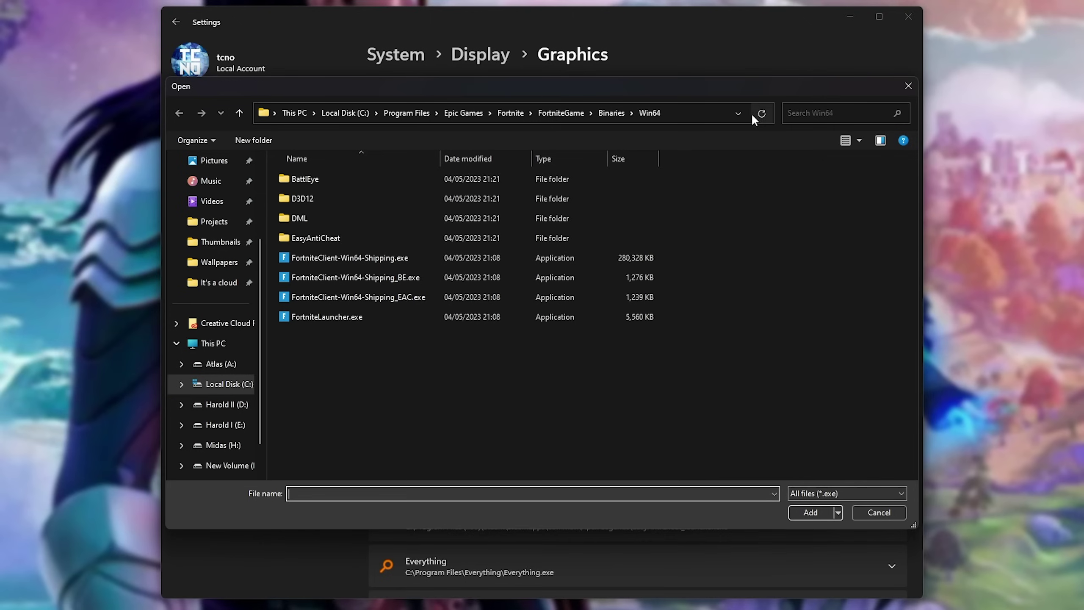
# Step: Paste the Win64 path into the file picker and add FortniteClient-Win64-Shipping.exe and FortniteLauncher.exe
pyautogui.click(691, 112)
pyautogui.rightClick(691, 112)
pyautogui.click(729, 168)
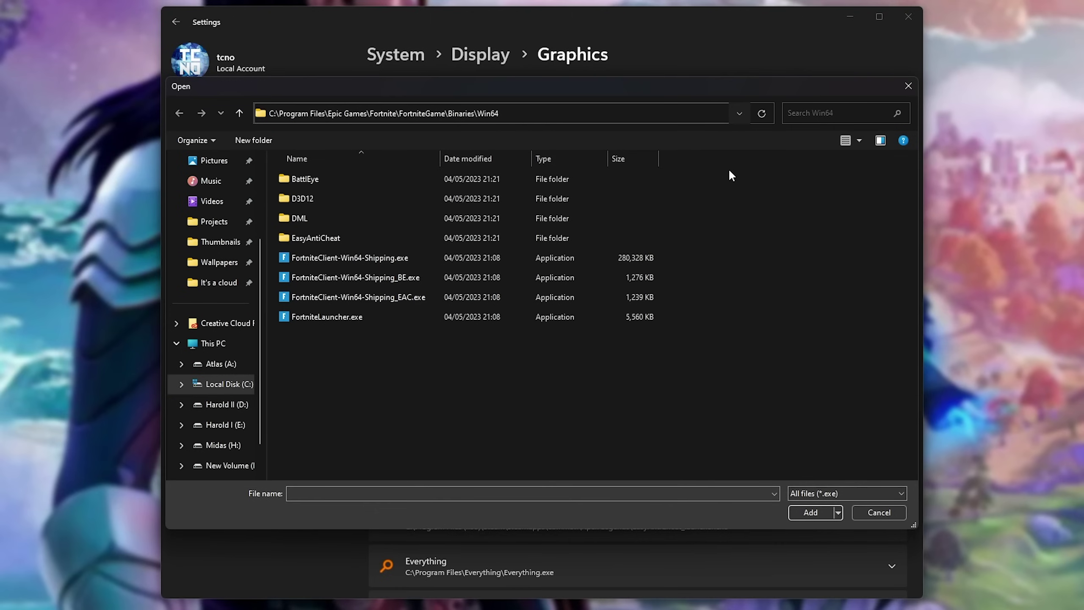
pyautogui.press('Return')
pyautogui.click(326, 261)
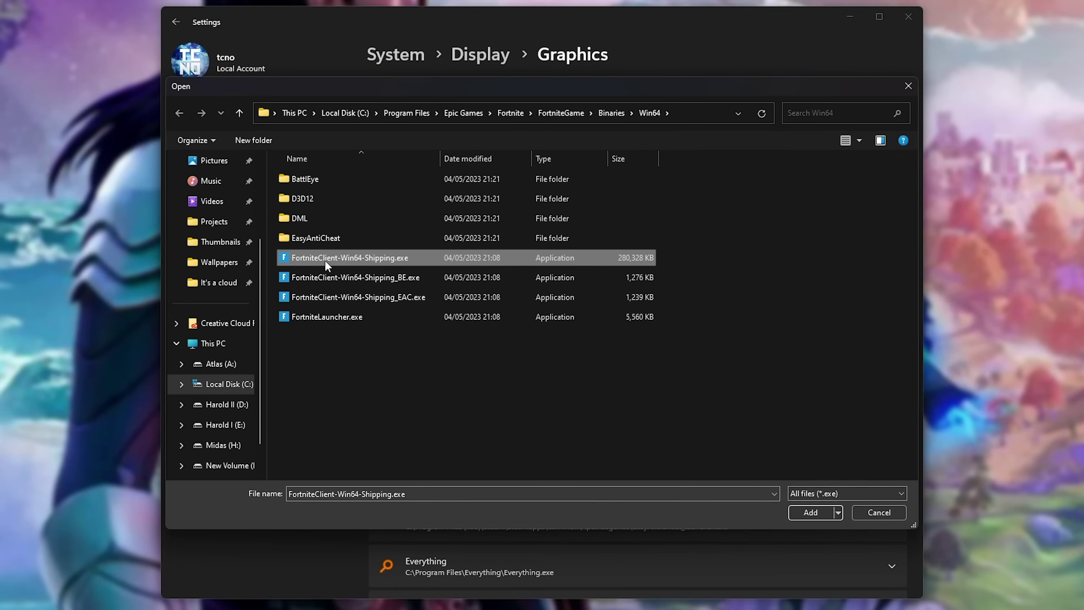
pyautogui.doubleClick(422, 257)
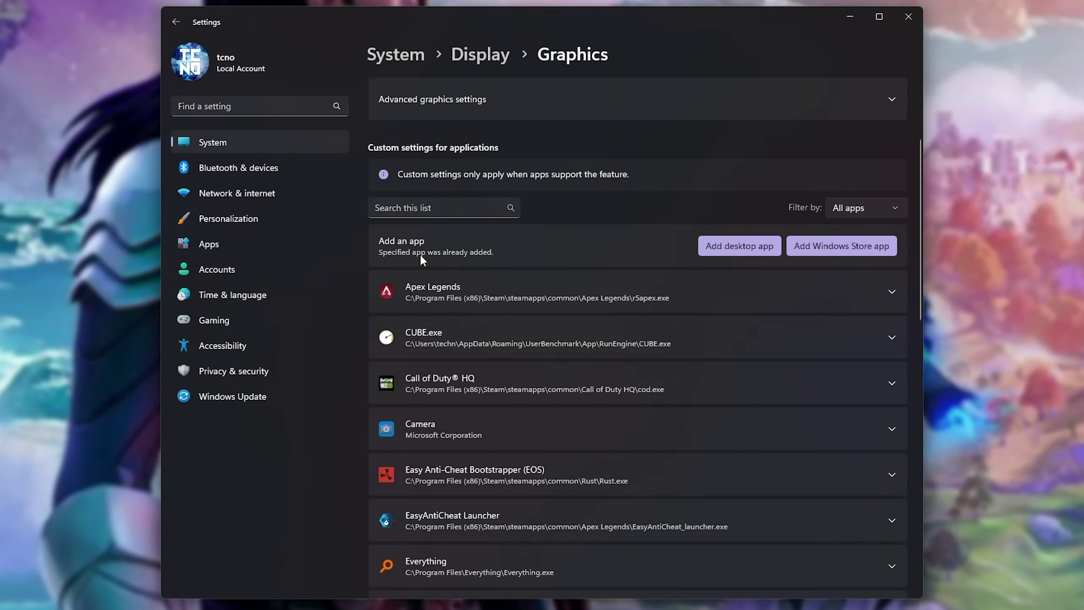
pyautogui.click(768, 251)
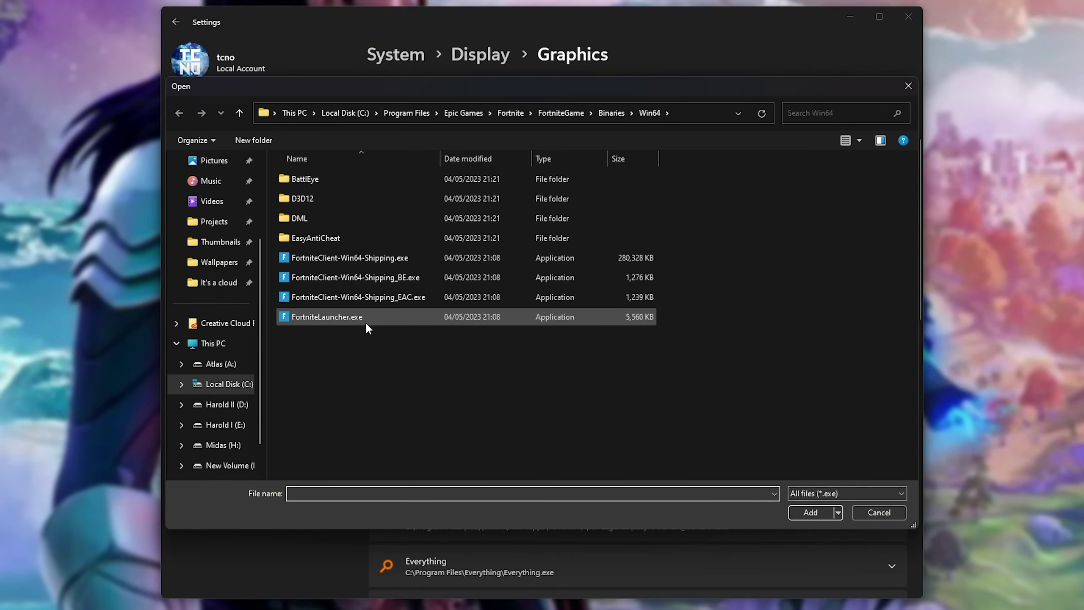
pyautogui.doubleClick(365, 316)
# Step: Set the GPU Preference of Fortnite and FortniteLauncher.exe to High Performance (NVIDIA GeForce RTX 3080 Ti)
pyautogui.scroll(-10, 474, 318)
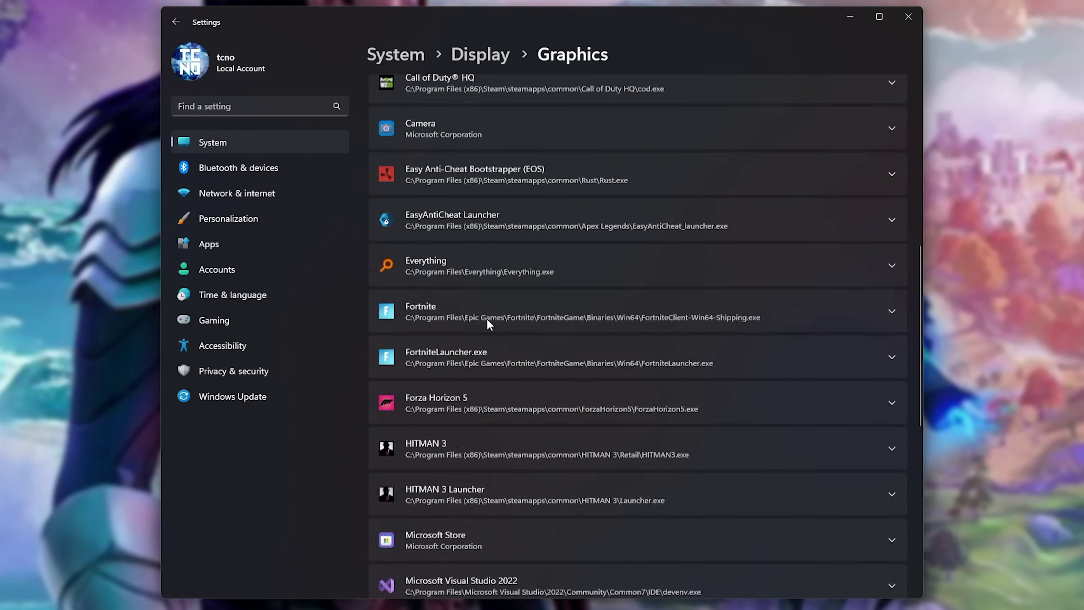
pyautogui.scroll(2, 507, 268)
pyautogui.click(507, 268)
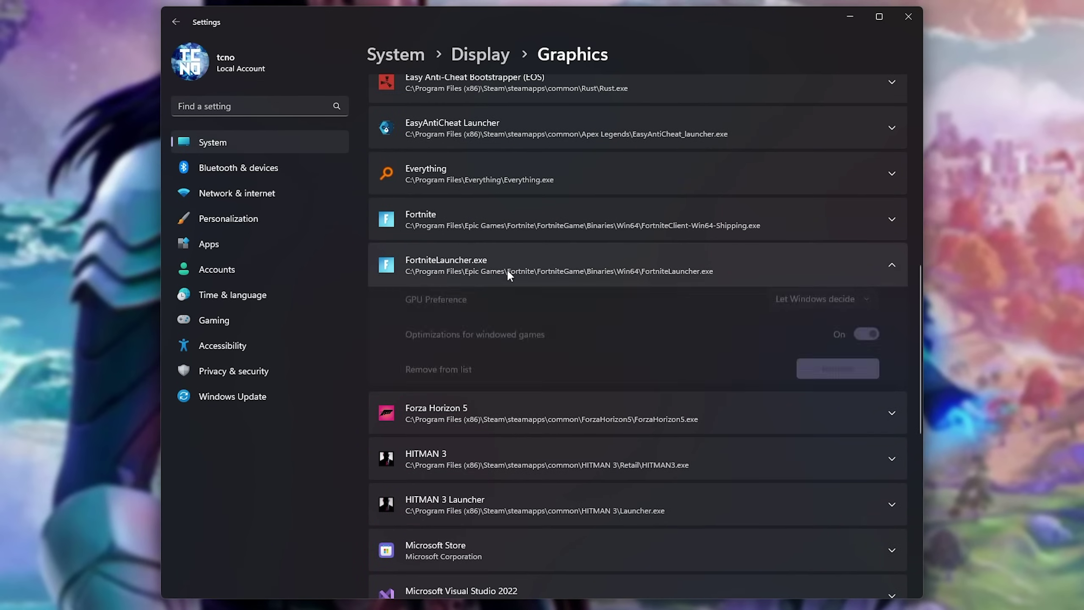
pyautogui.click(504, 226)
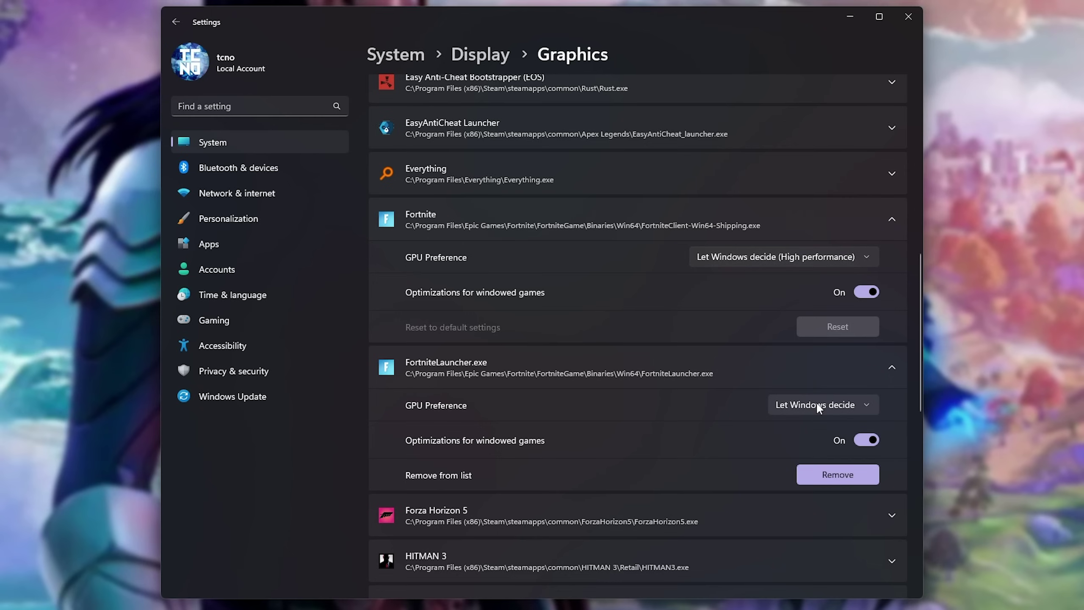
pyautogui.click(735, 255)
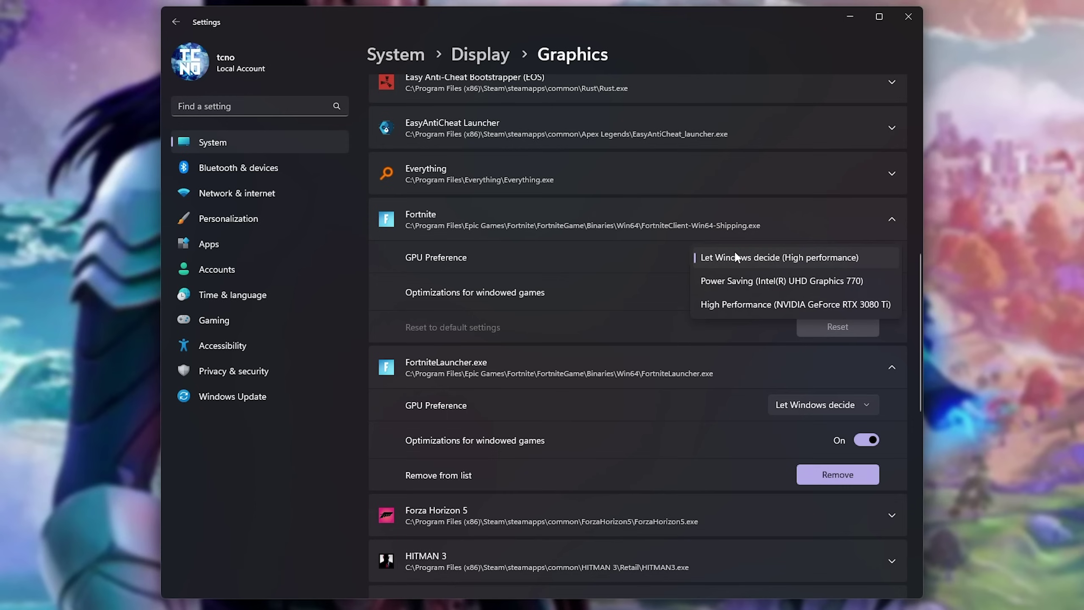
pyautogui.click(737, 306)
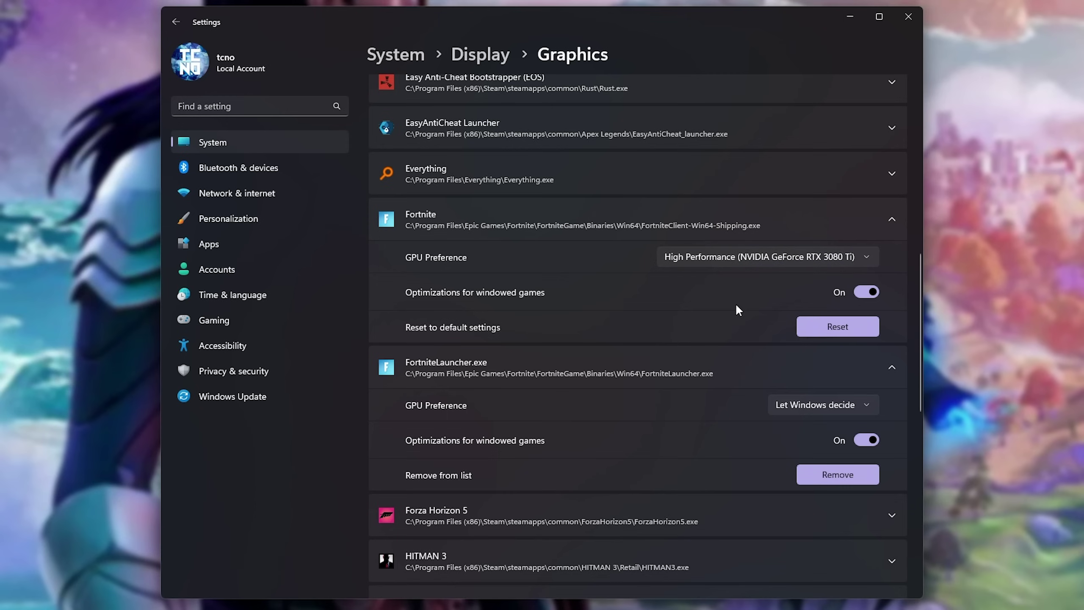
pyautogui.click(805, 410)
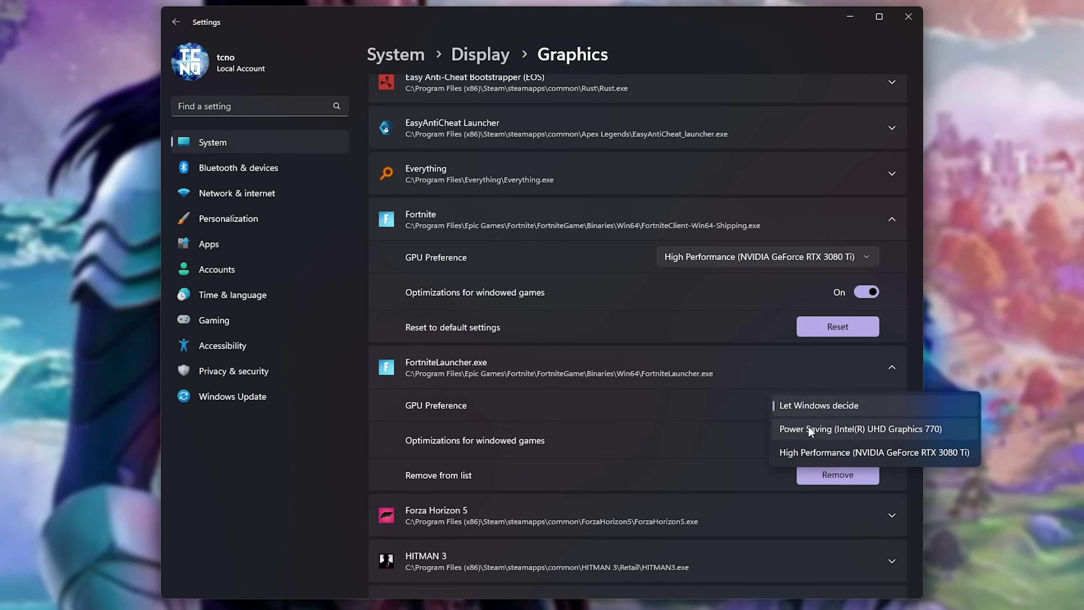
pyautogui.click(820, 451)
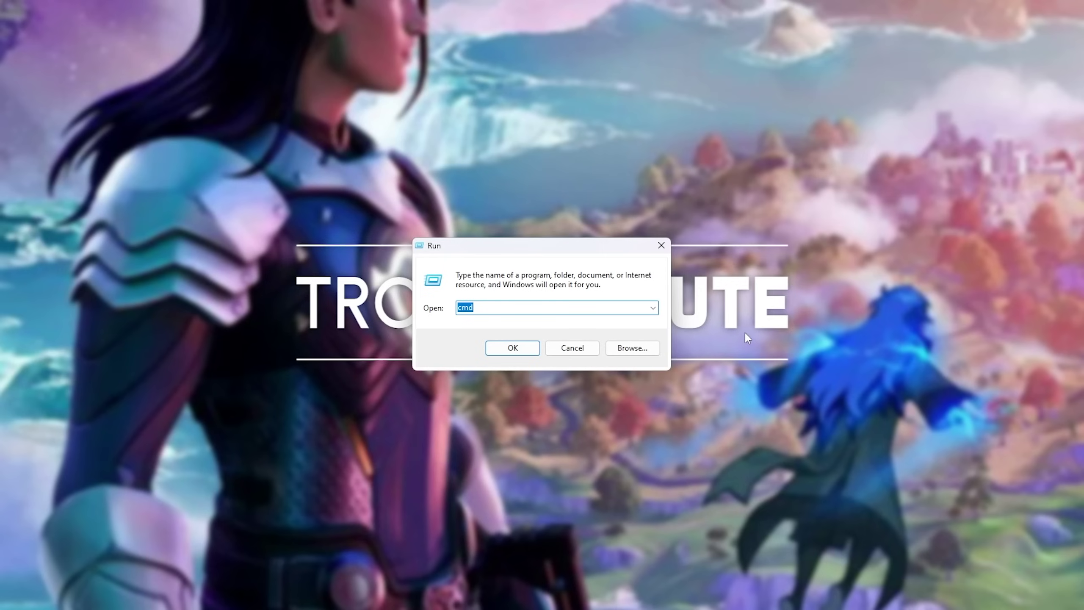
# Step: Enter %LocalAppData% in the Run box
pyautogui.write('%LocalAppData%')
# Step: From the local app data folder, browse to FortniteGame\Saved\Config\WindowsClient
pyautogui.press('Return')
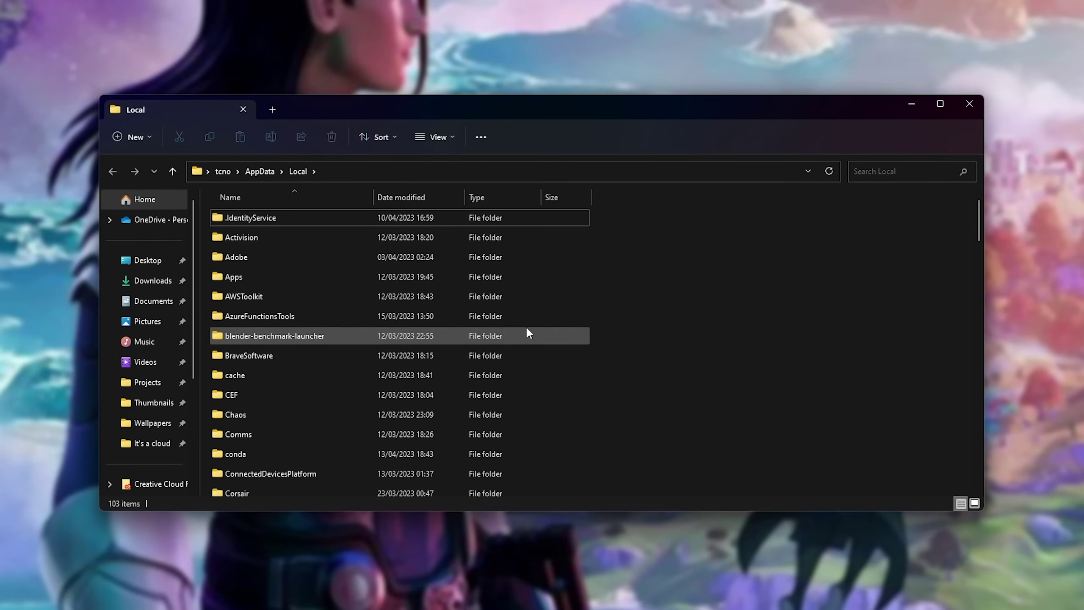
pyautogui.click(528, 333)
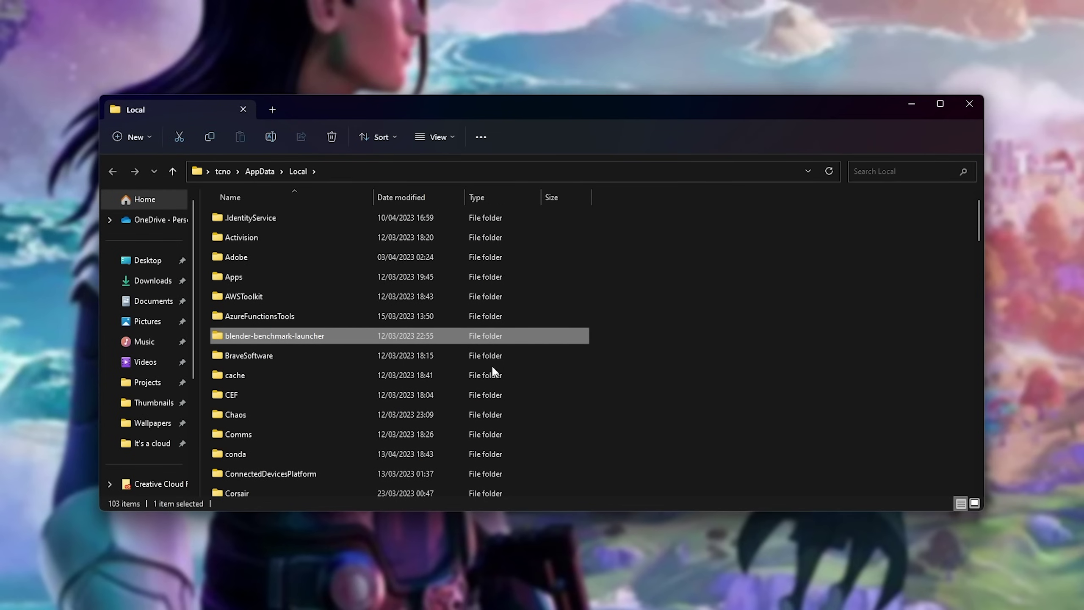
pyautogui.write('fortnite')
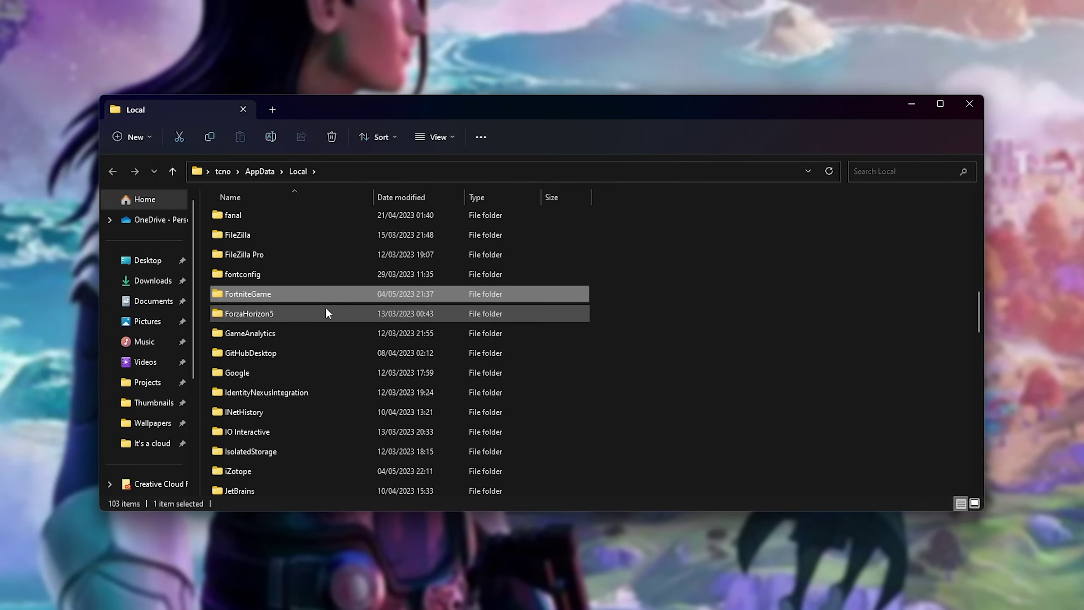
pyautogui.doubleClick(343, 293)
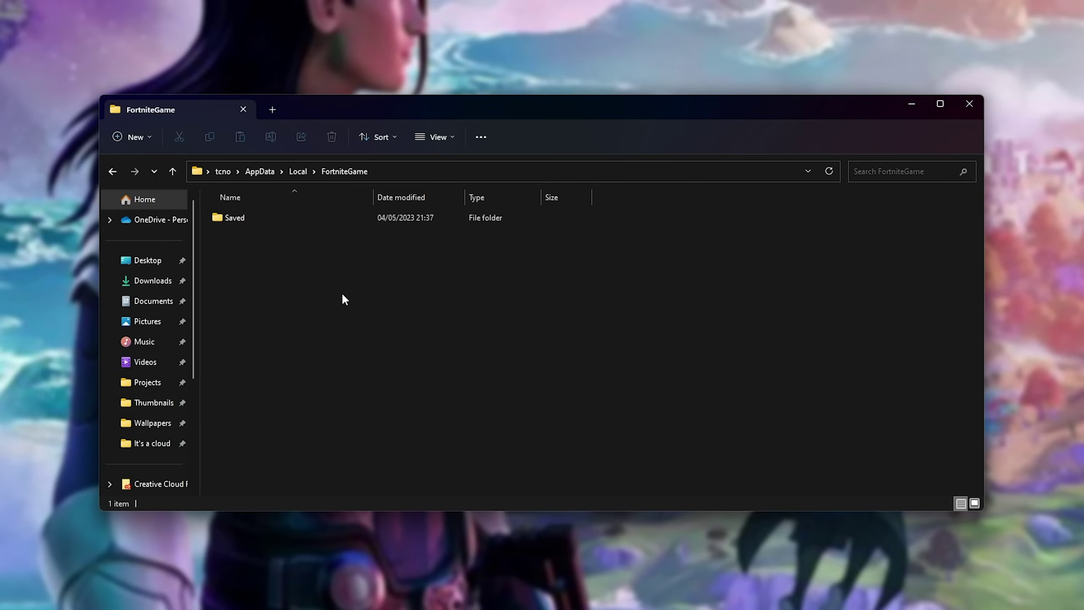
pyautogui.doubleClick(305, 222)
pyautogui.doubleClick(305, 221)
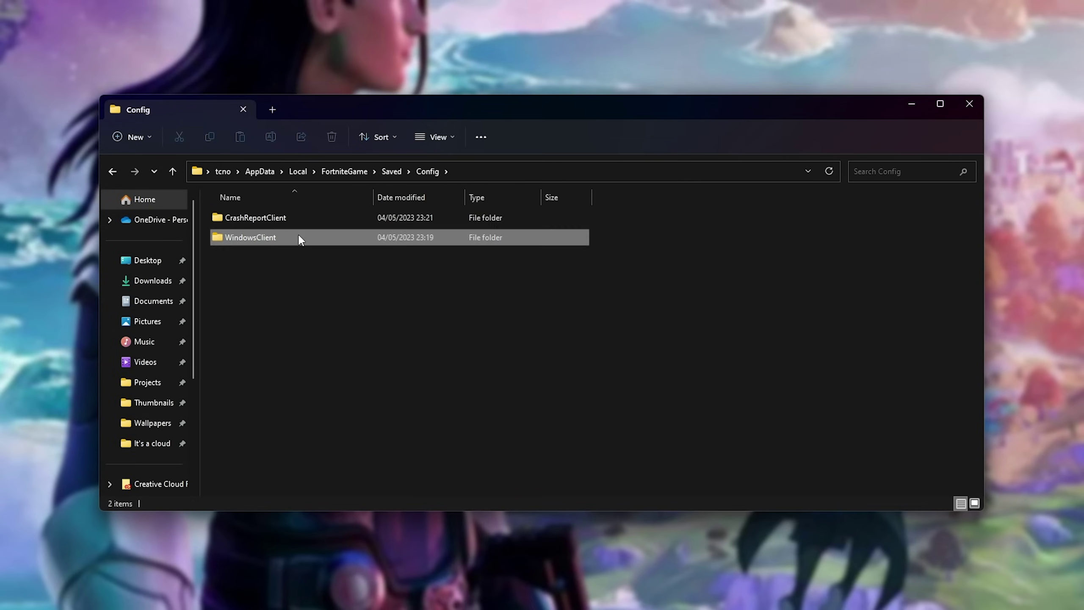
pyautogui.doubleClick(298, 238)
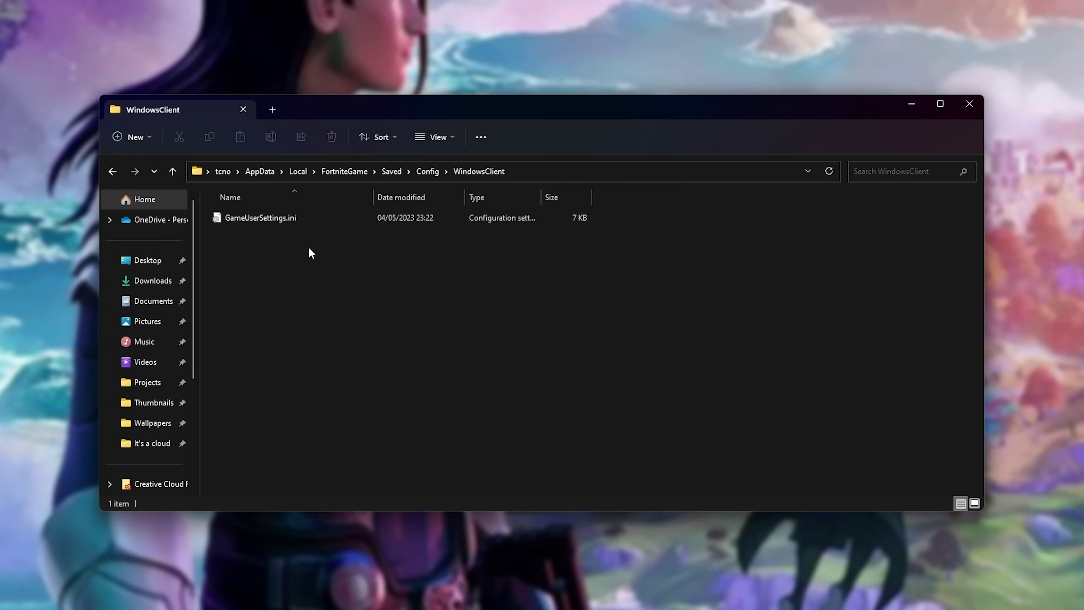
# Step: Review GameUserSettings.ini's contents in Notepad, then close it
pyautogui.click(286, 217)
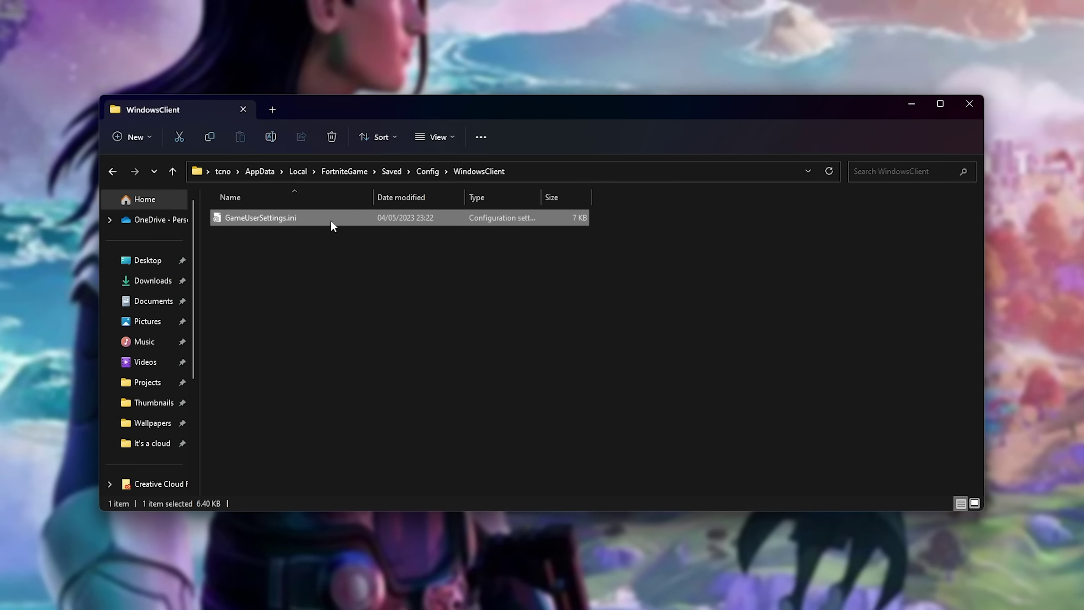
pyautogui.doubleClick(330, 219)
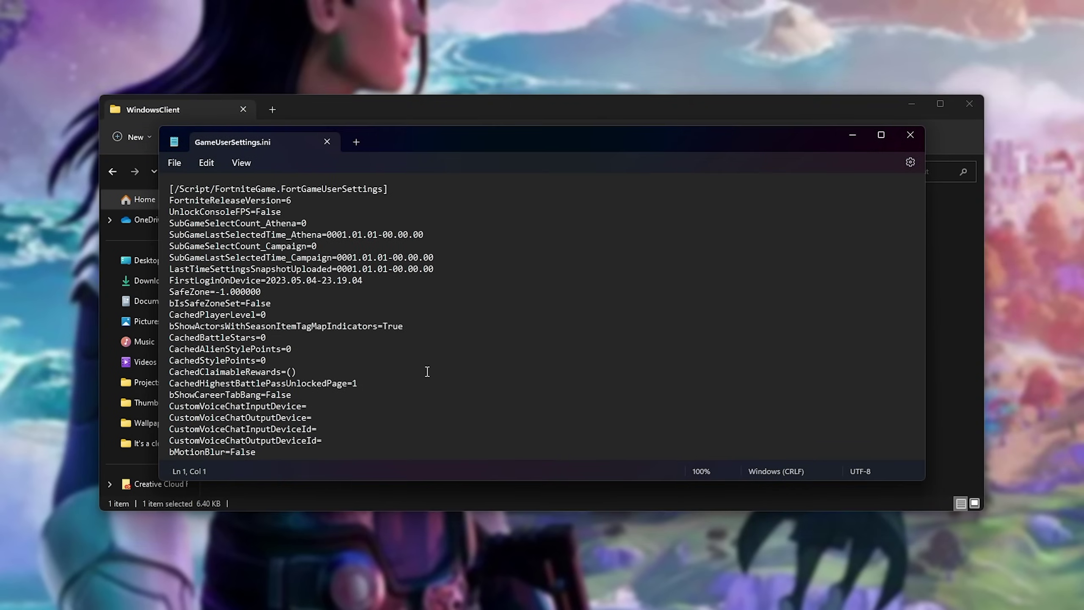
pyautogui.scroll(-20, 427, 372)
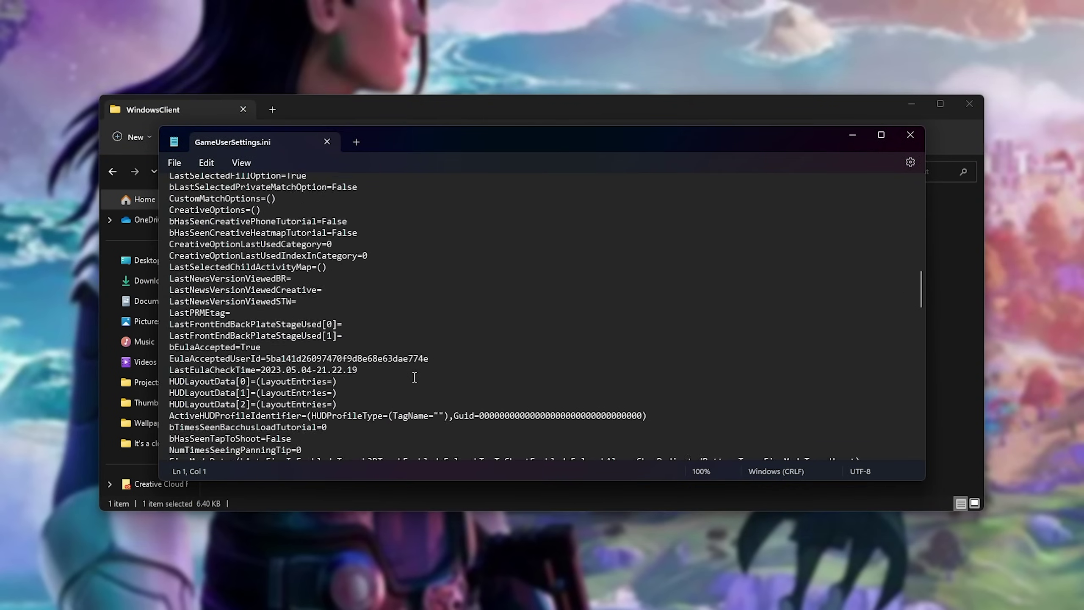
pyautogui.scroll(-15, 414, 378)
pyautogui.hotkey('alt', 'F4')
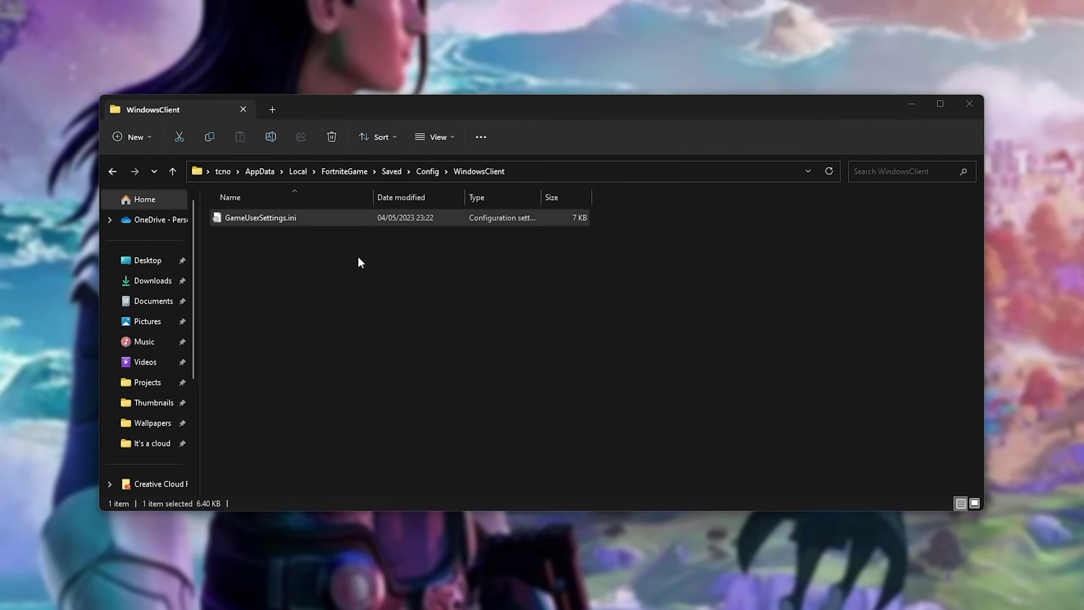
# Step: Rename GameUserSettings.ini to GameUserSettings2.ini and switch away from File Explorer
pyautogui.click(285, 220)
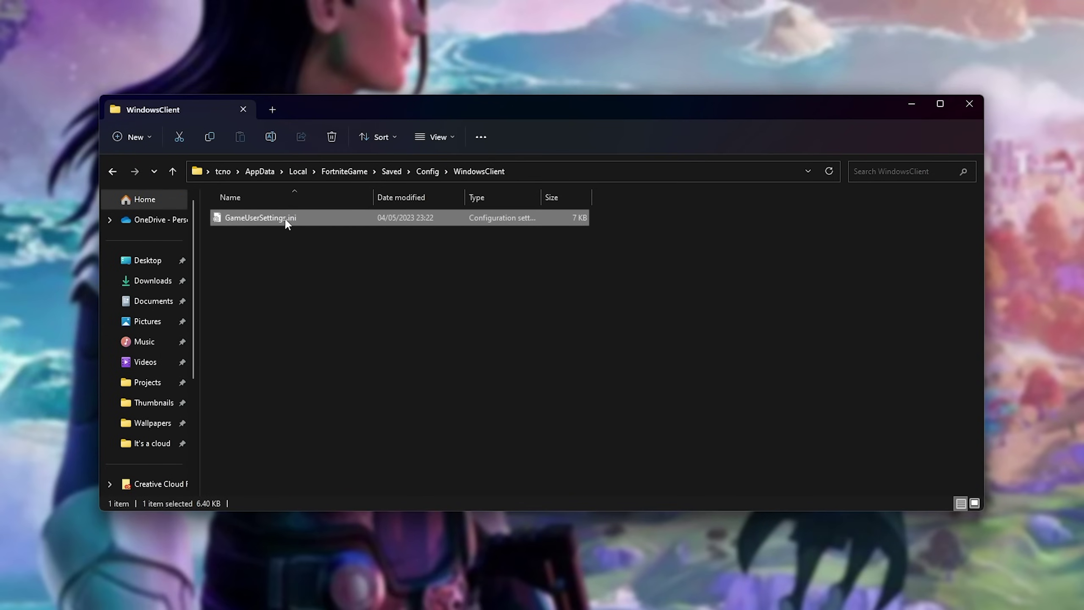
pyautogui.press('F2')
pyautogui.press('Right')
pyautogui.write('2')
pyautogui.click(300, 273)
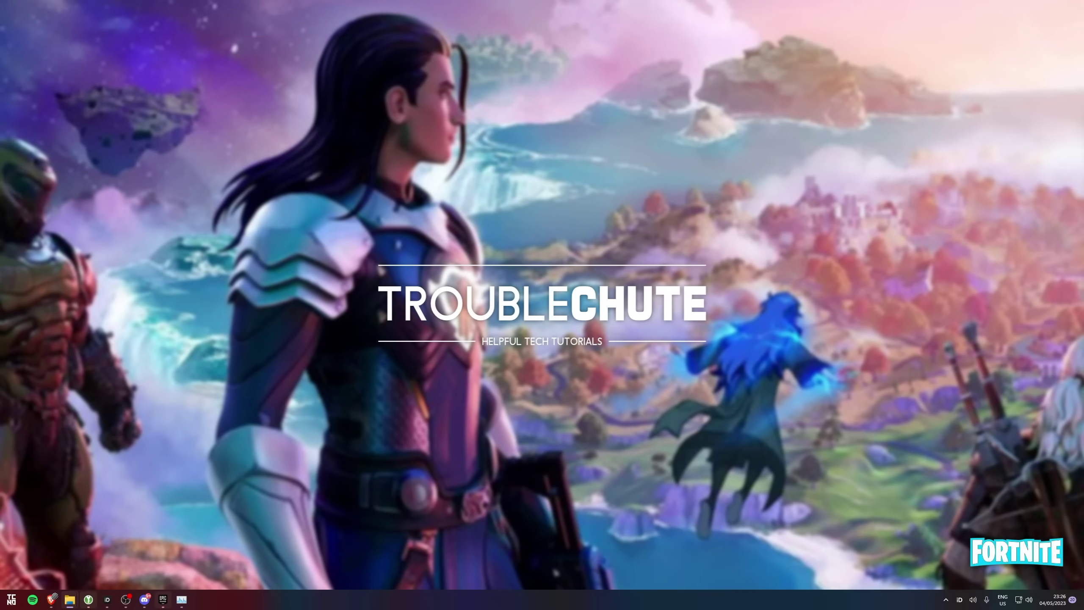
pyautogui.hotkey('alt', 'Tab')
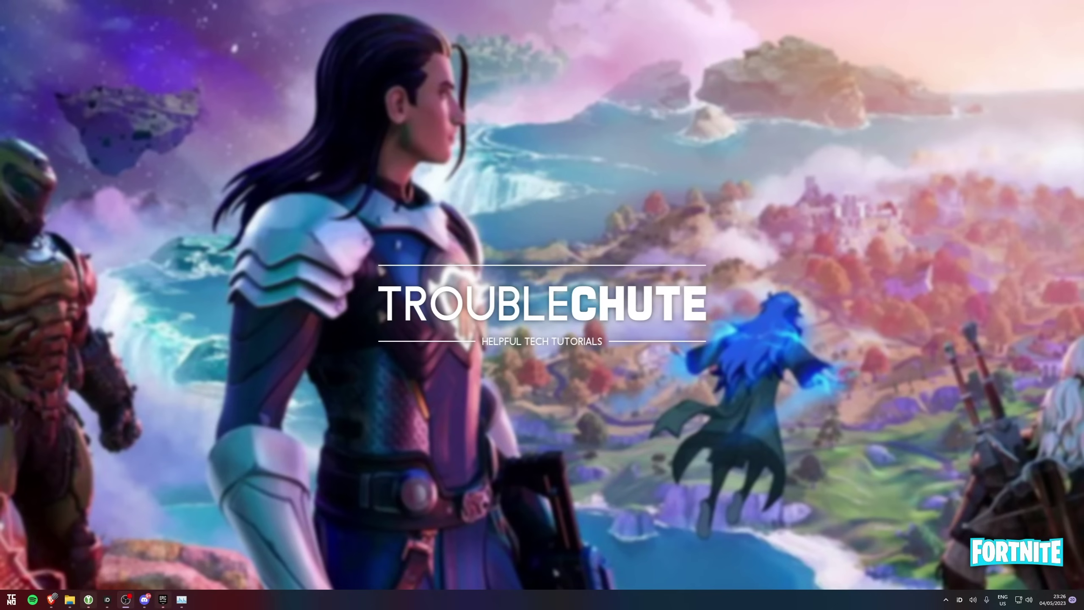